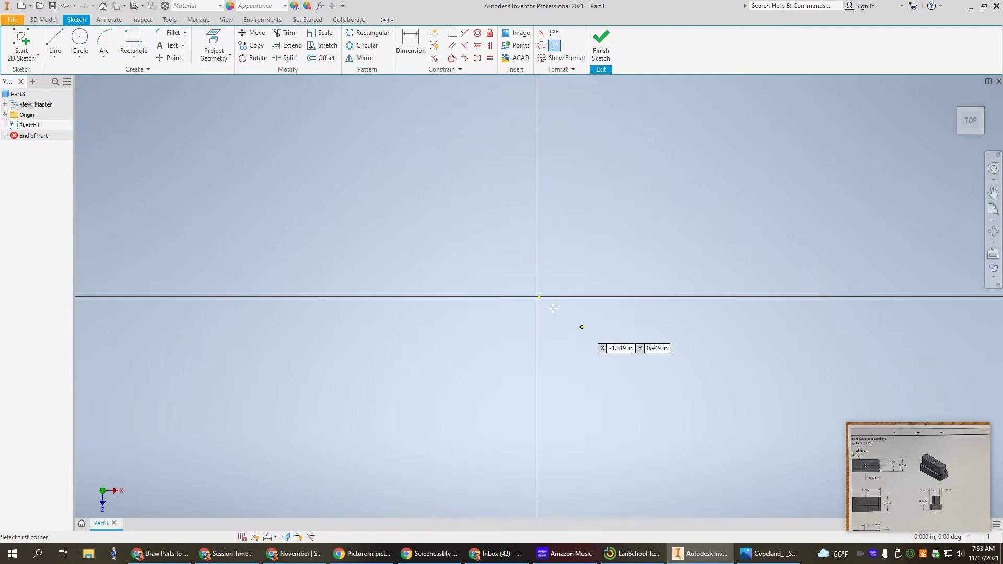
# Step: Sketch a rectangle 1.75 in wide and 0.734 in high with its first corner at the origin
pyautogui.click(540, 297)
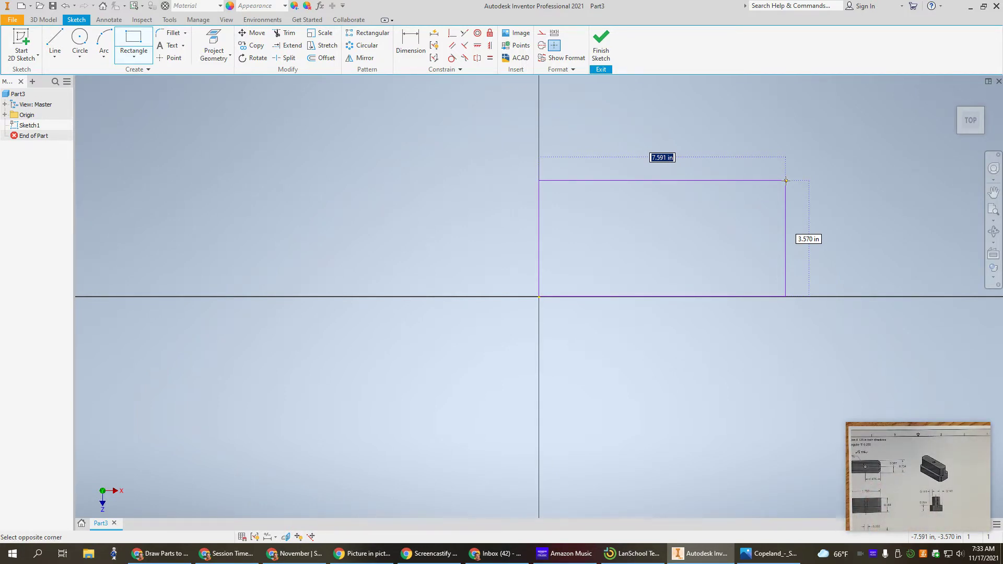
pyautogui.write('1.75')
pyautogui.press('Tab')
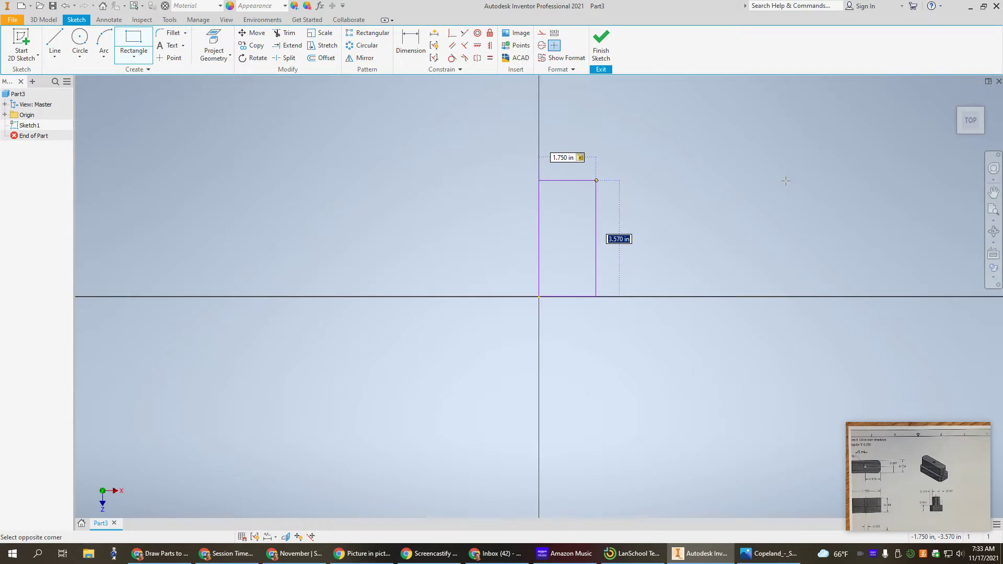
pyautogui.write('.734')
pyautogui.press('Return')
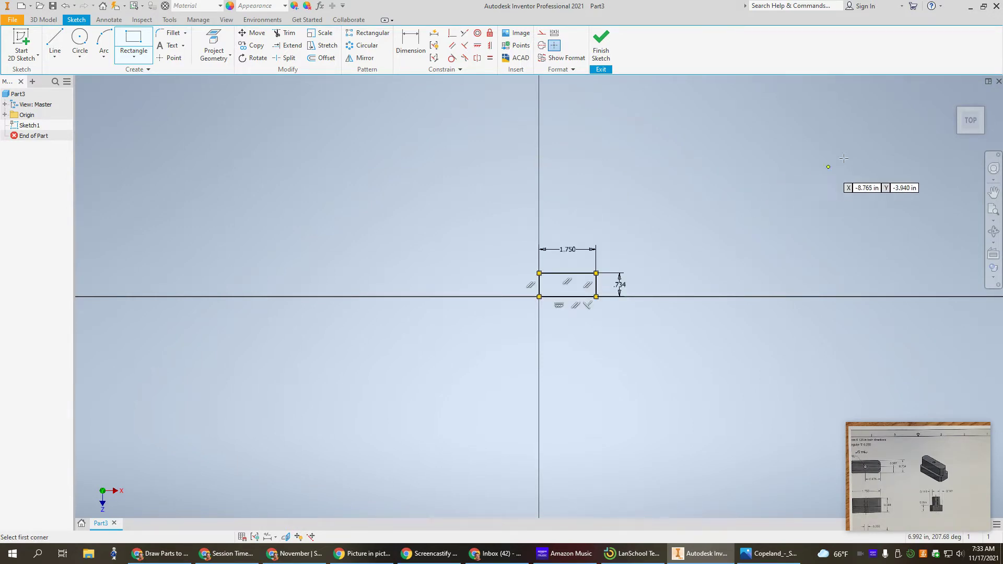
# Step: Finish the sketch and extrude the rectangle 0.355 in to form the base block
pyautogui.click(602, 52)
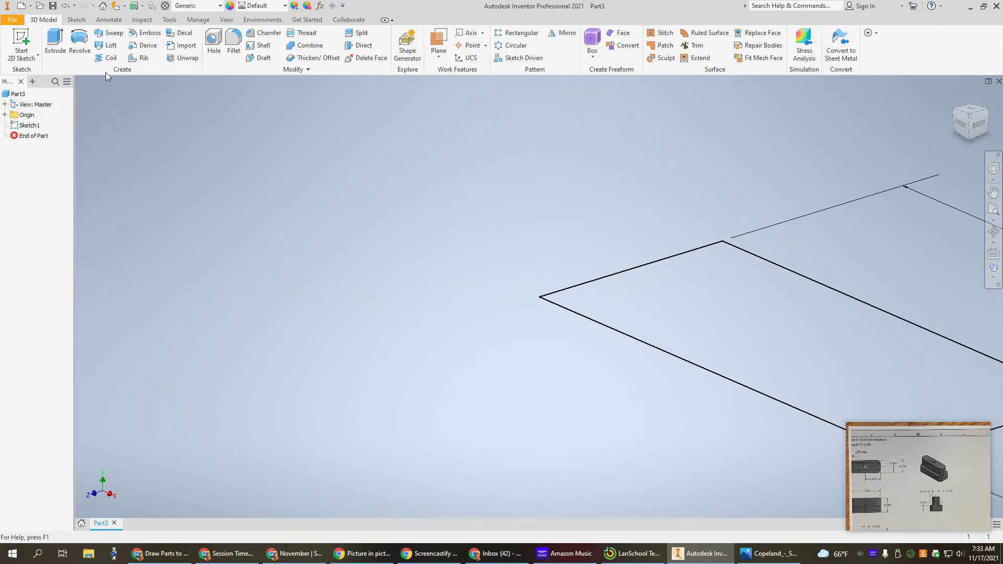
pyautogui.click(55, 43)
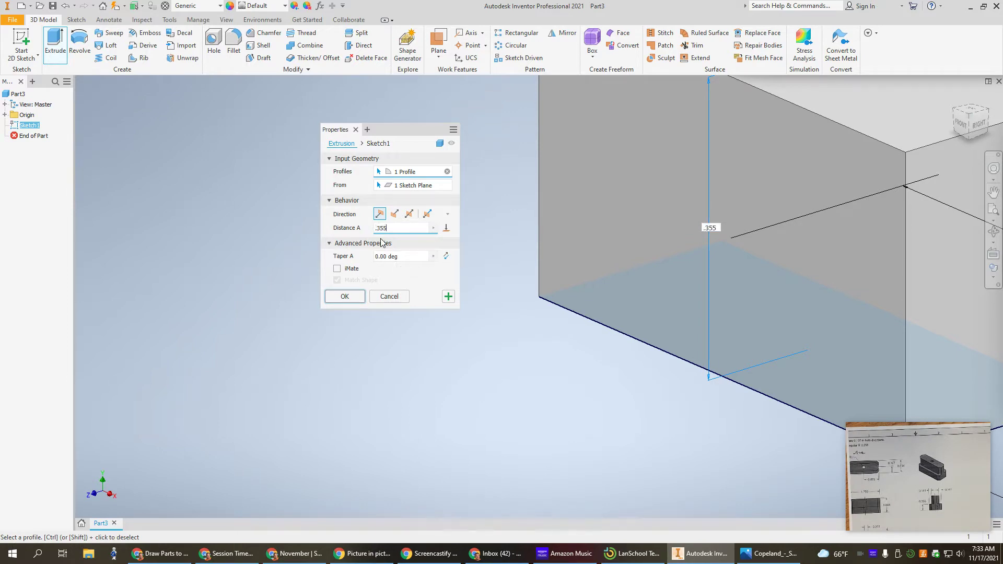
pyautogui.press('Return')
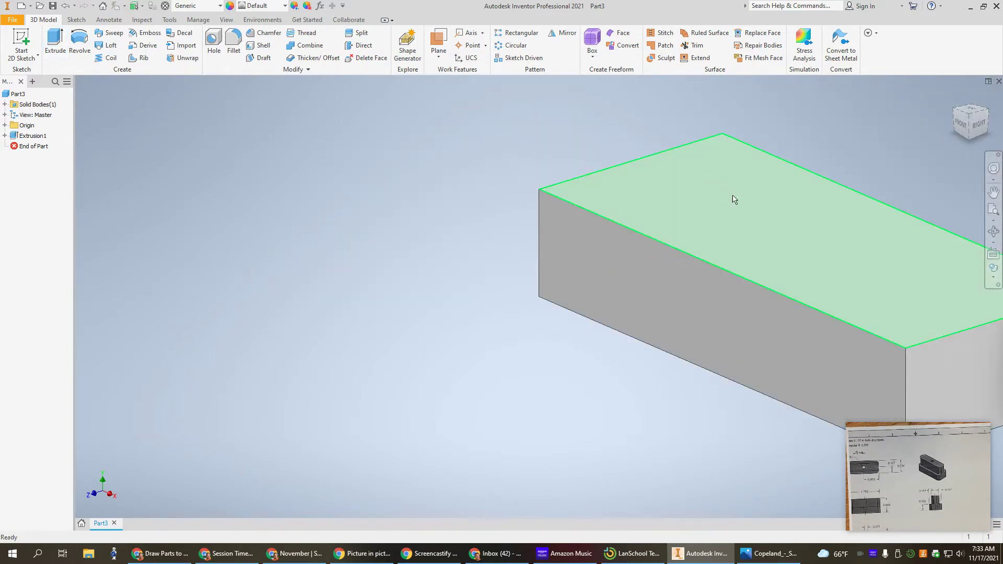
# Step: Start a sketch on the block's top face and draw a rectangle spanning its full length between the two short edges
pyautogui.rightClick(742, 215)
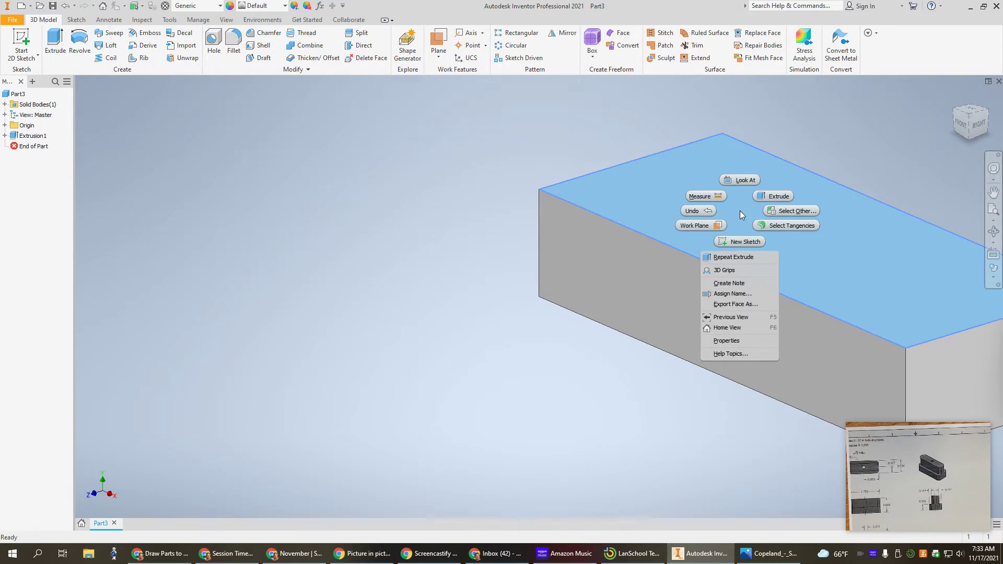
pyautogui.click(742, 243)
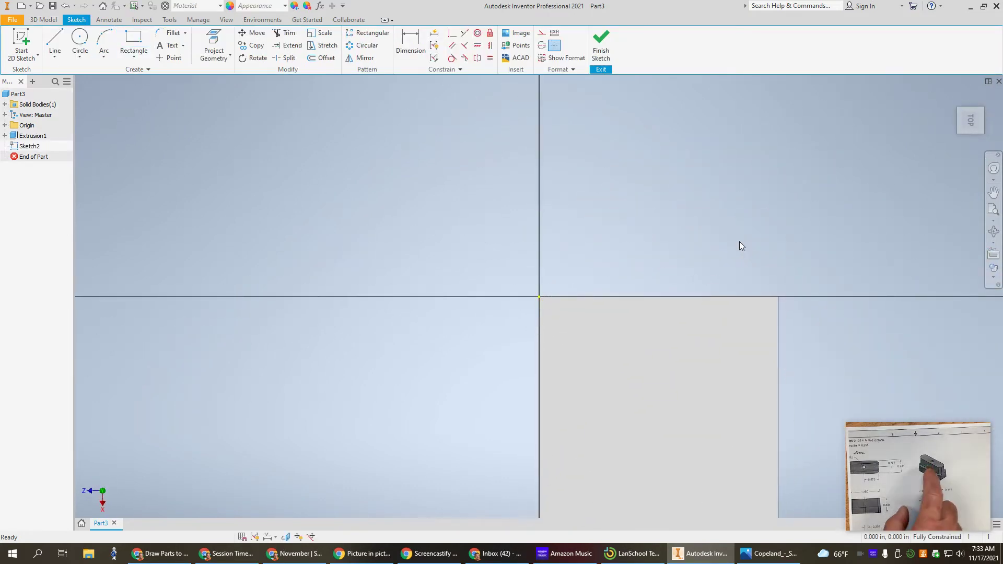
pyautogui.click(988, 99)
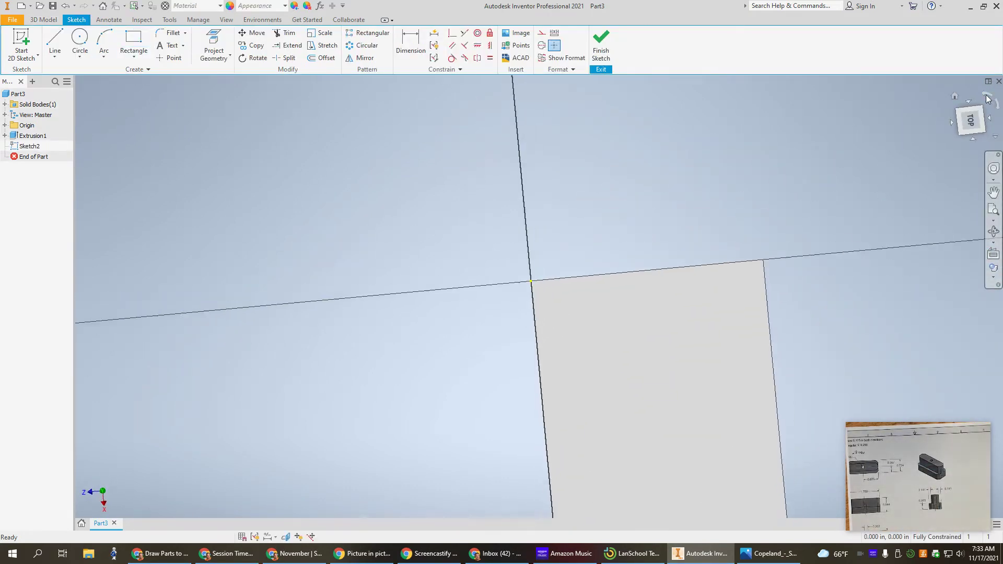
pyautogui.click(134, 44)
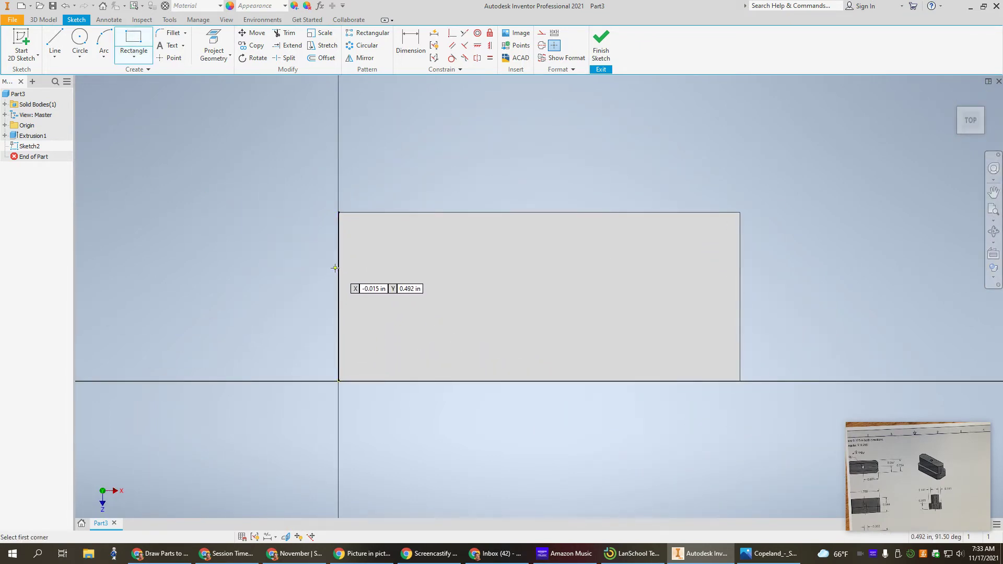
pyautogui.click(339, 319)
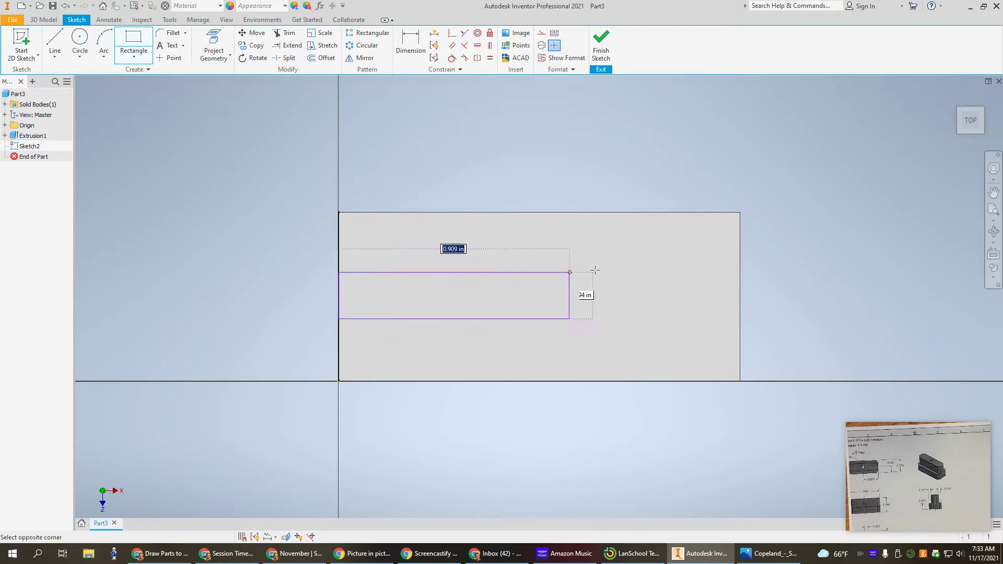
pyautogui.click(742, 269)
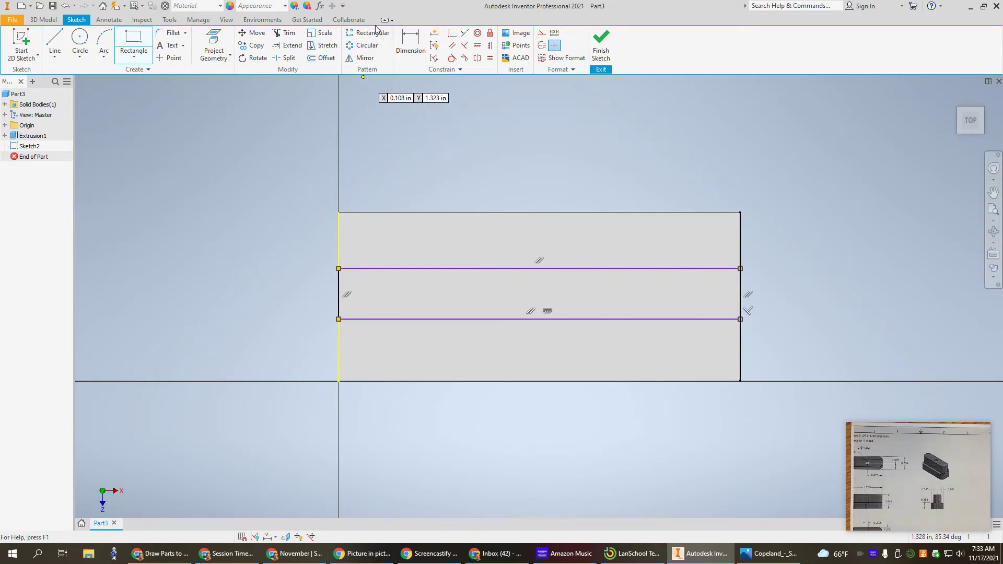
# Step: Dimension the gap between the rectangle's upper edge and the block's back edge to 0.141 in
pyautogui.click(411, 44)
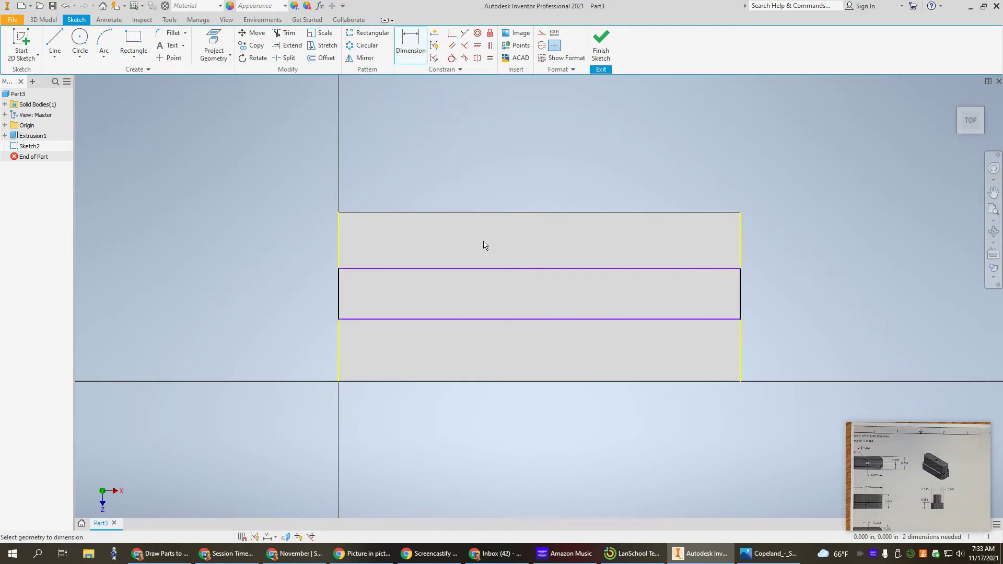
pyautogui.click(514, 213)
pyautogui.click(516, 167)
pyautogui.write('.')
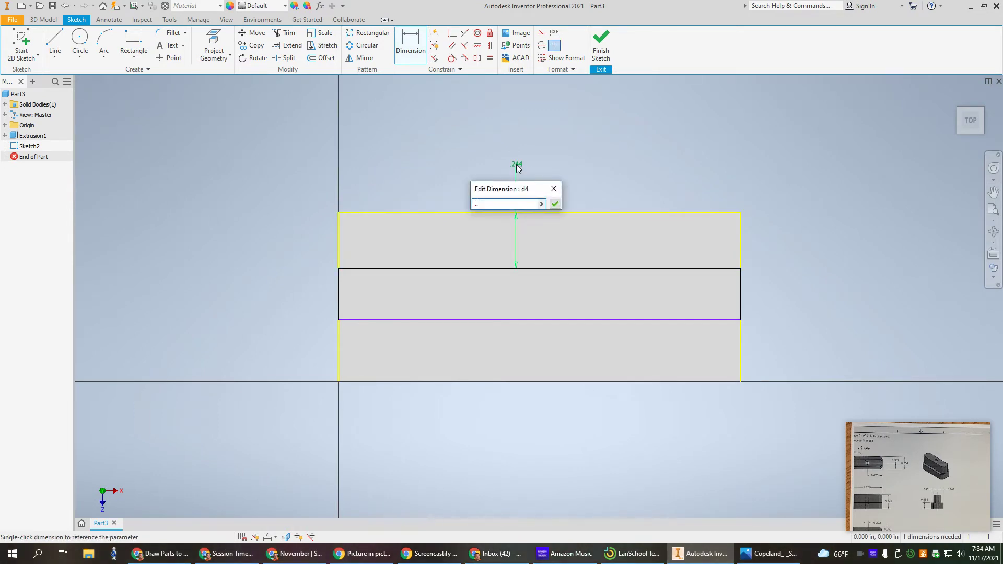
pyautogui.write('141')
pyautogui.press('Return')
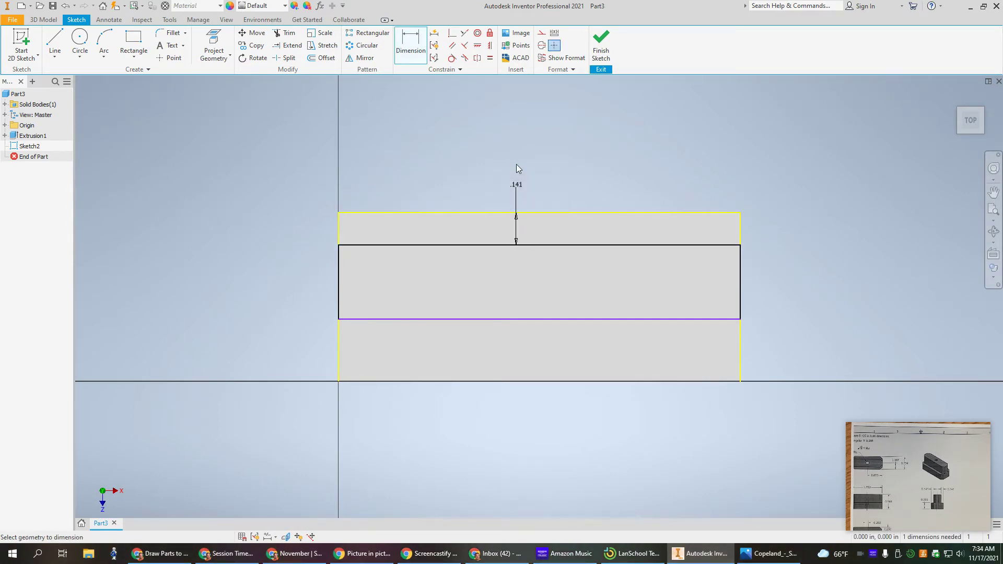
# Step: Dimension the gap between the rectangle's lower edge and the block's front edge to 0.141 in
pyautogui.click(518, 322)
pyautogui.click(514, 382)
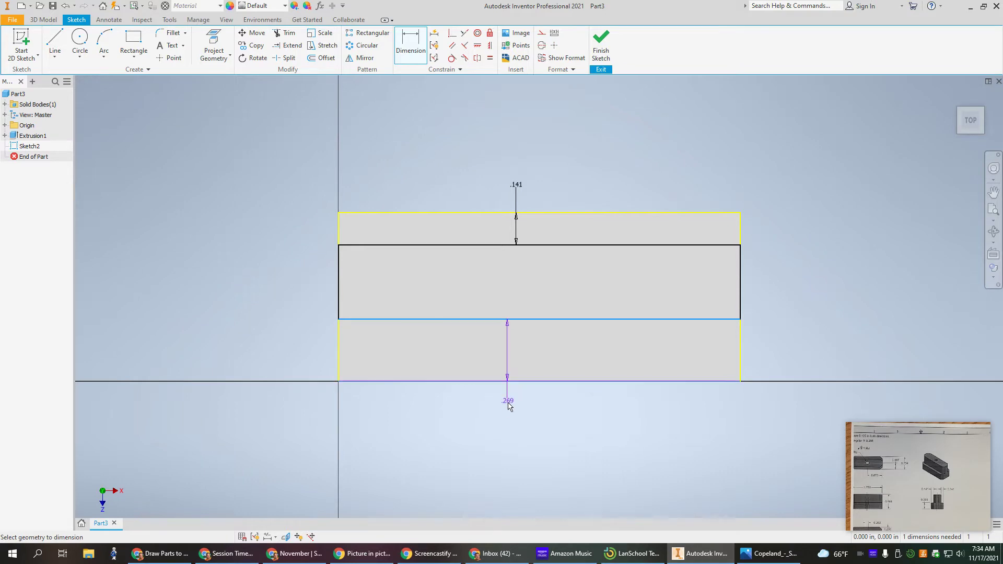
pyautogui.click(506, 414)
pyautogui.write('.141')
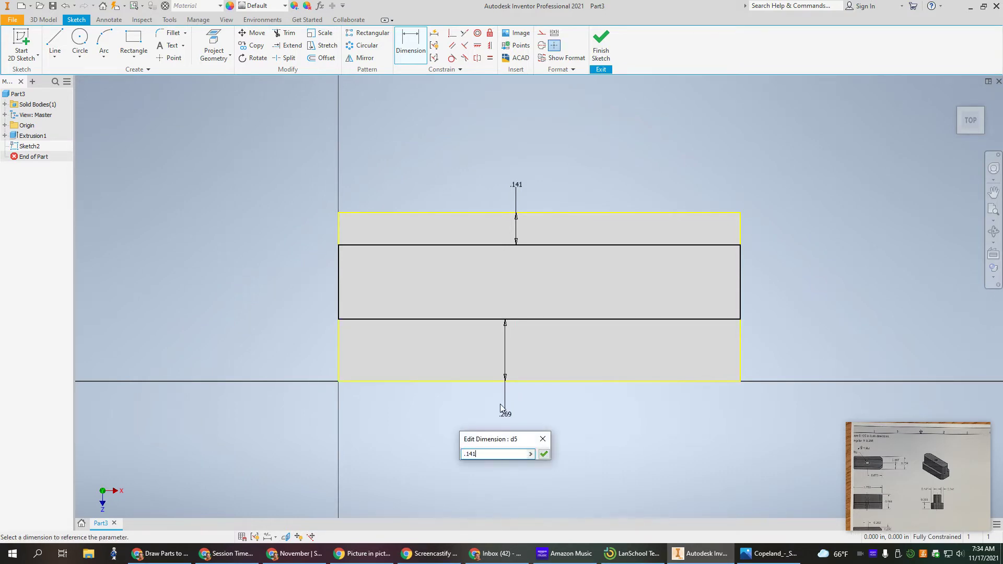
pyautogui.press('Return')
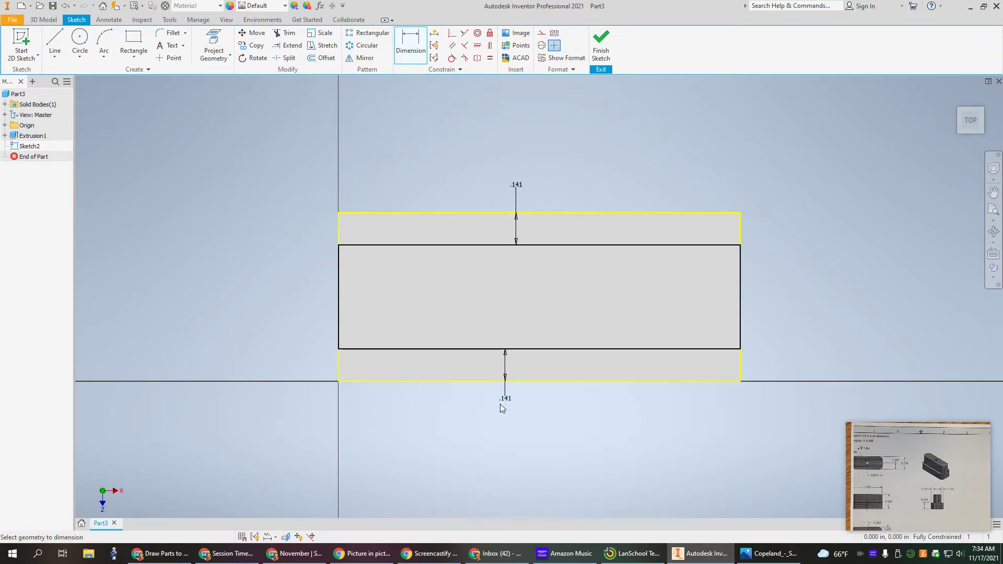
# Step: Finish the sketch and extrude the middle strip upward by .844-.355 in, joined to the base block
pyautogui.click(602, 47)
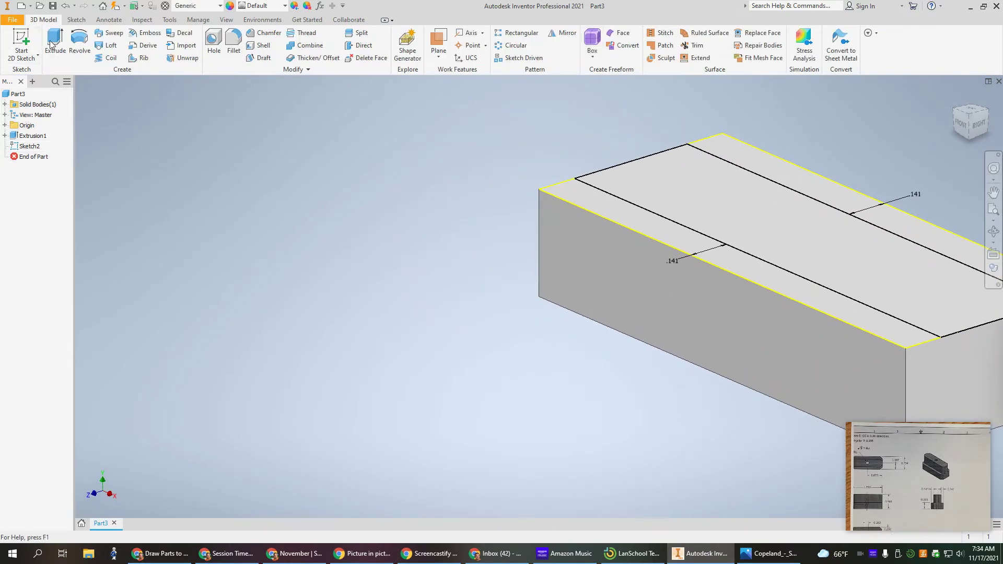
pyautogui.click(54, 42)
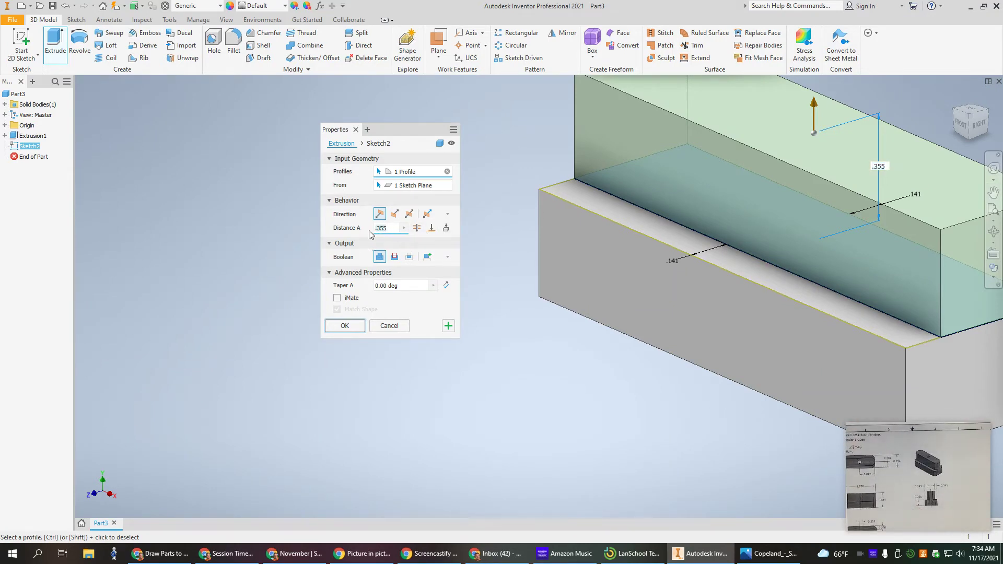
pyautogui.write('.844-')
pyautogui.press('Return')
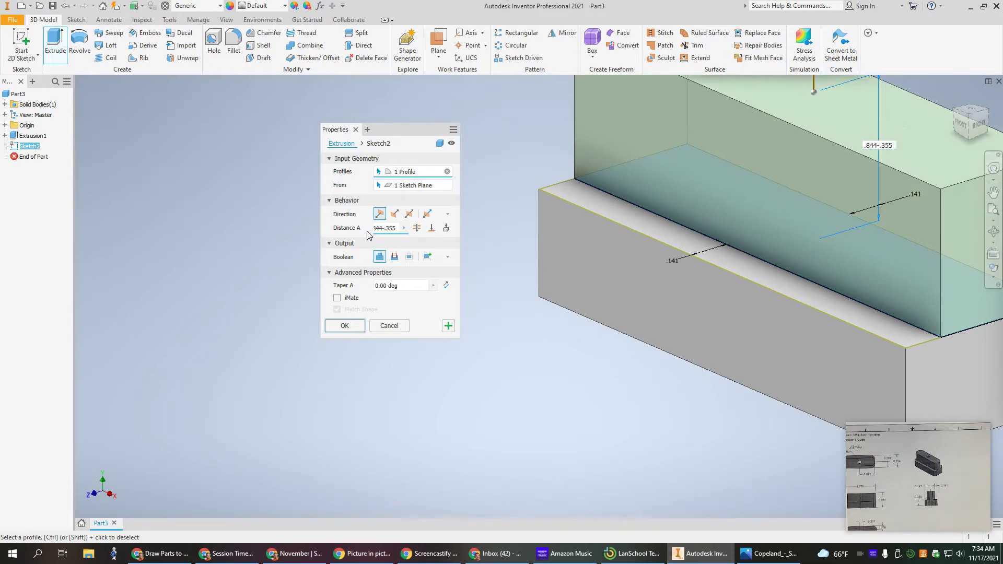
pyautogui.click(950, 98)
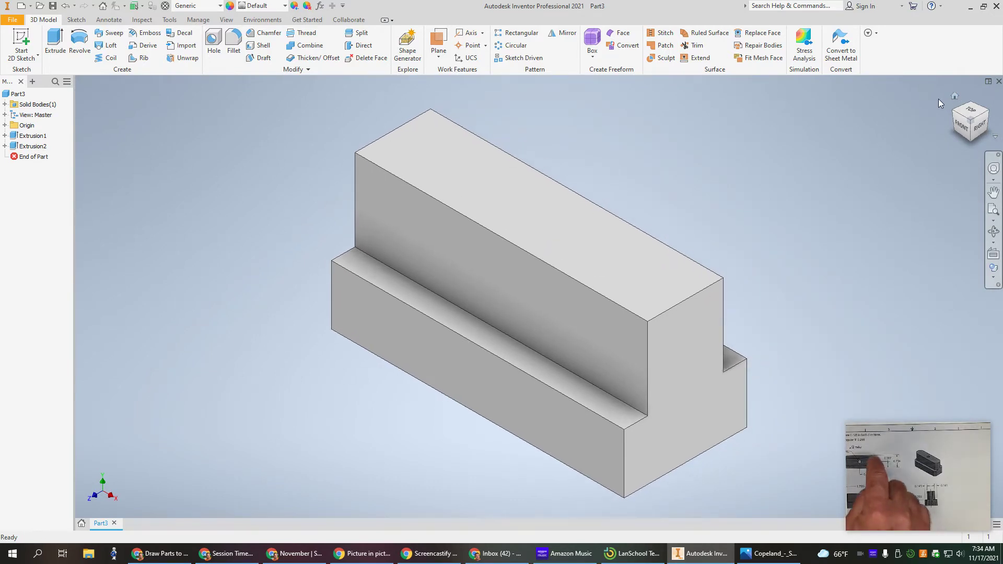
# Step: Chamfer all eight vertical corner edges of the base and the raised block with a distance of 0.125 in
pyautogui.click(255, 35)
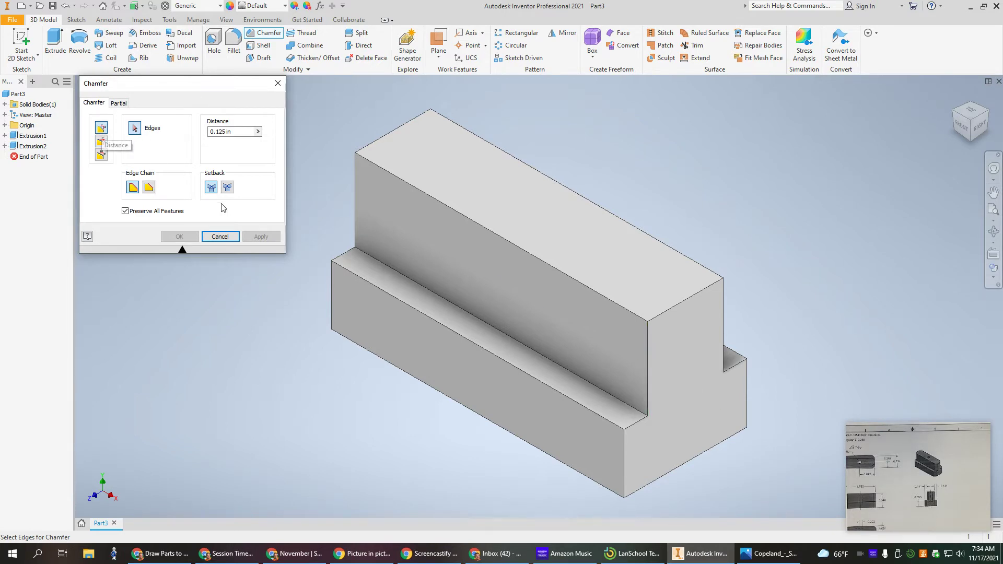
pyautogui.click(649, 357)
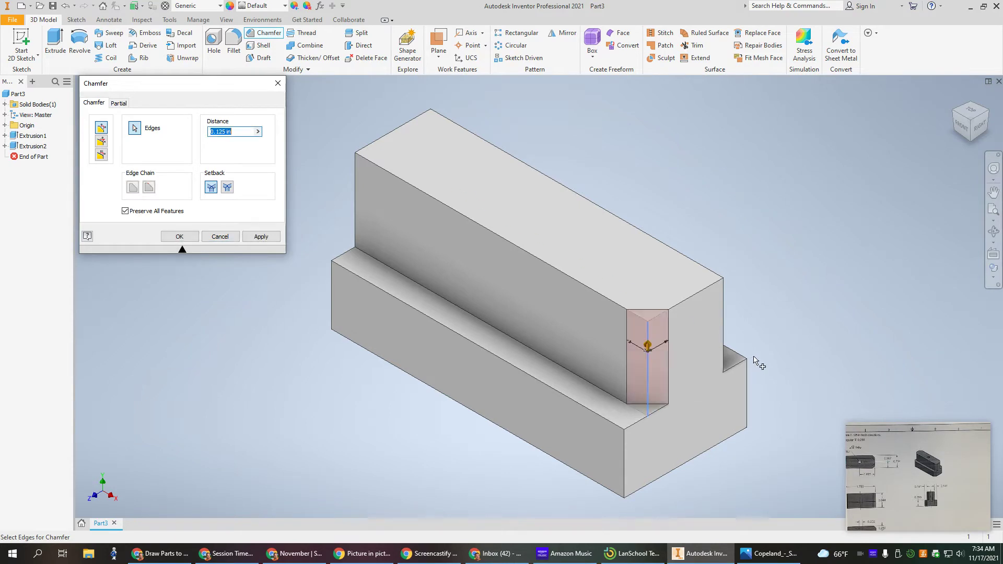
pyautogui.click(723, 354)
pyautogui.click(747, 389)
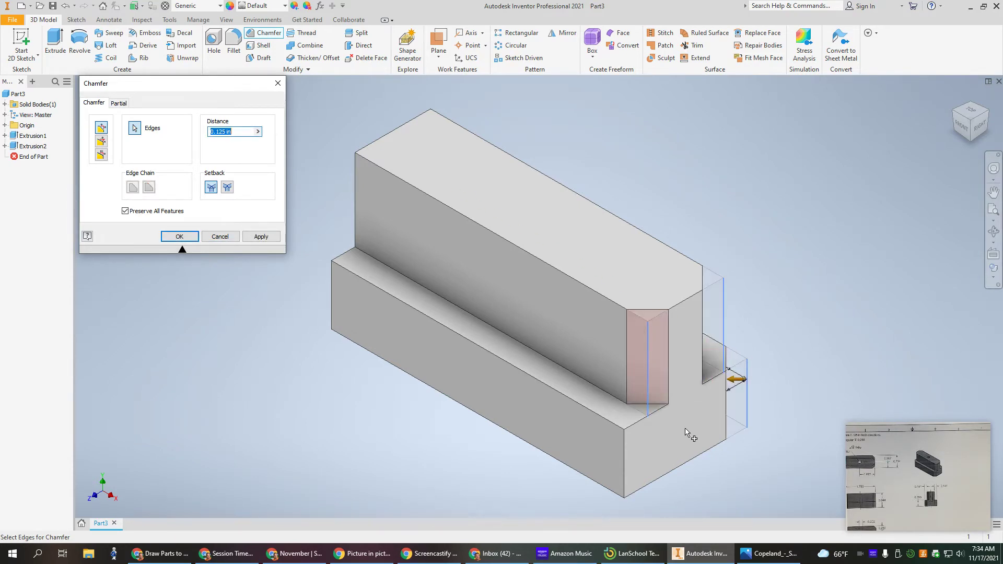
pyautogui.click(611, 450)
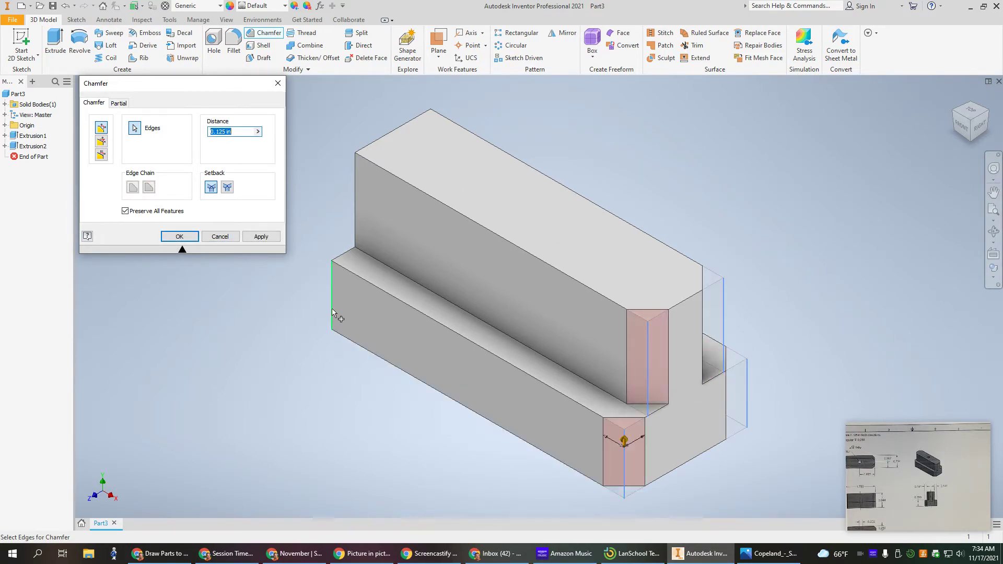
pyautogui.click(335, 293)
pyautogui.click(356, 223)
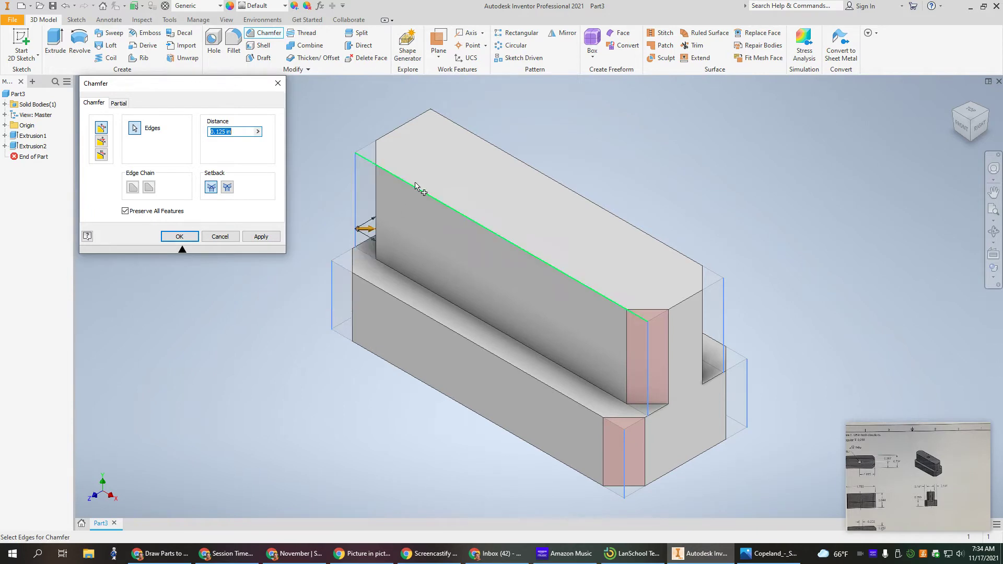
pyautogui.click(432, 156)
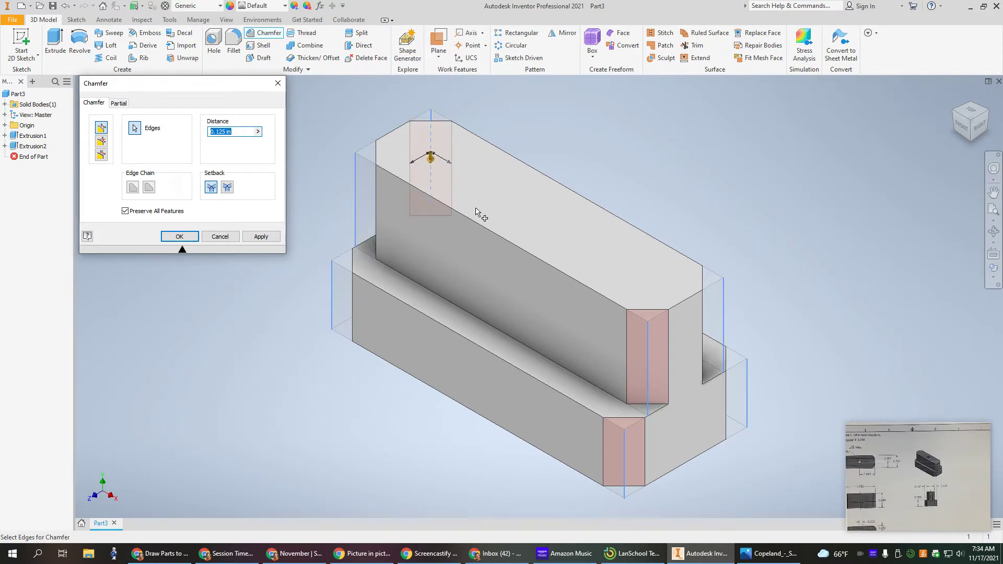
pyautogui.click(454, 244)
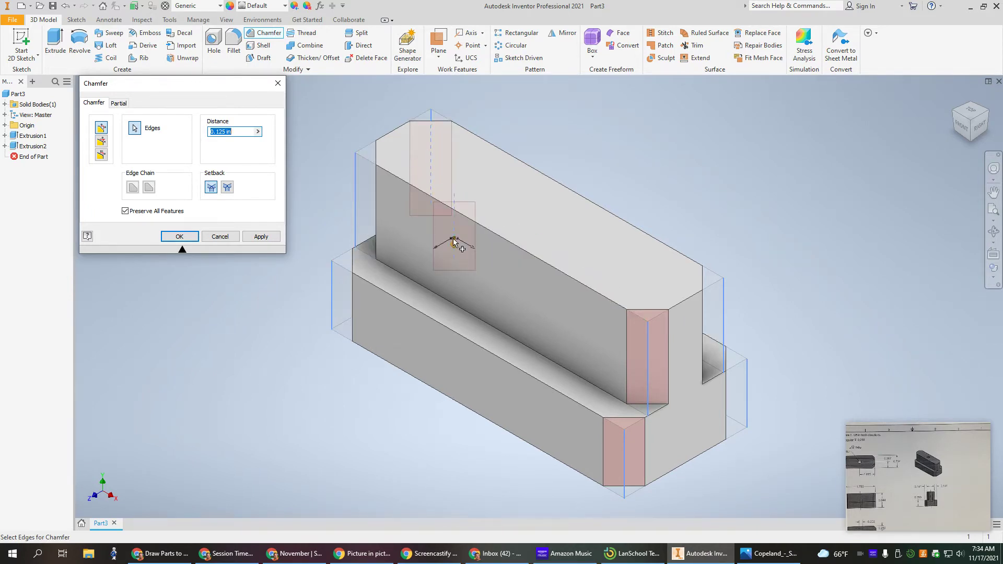
pyautogui.click(956, 117)
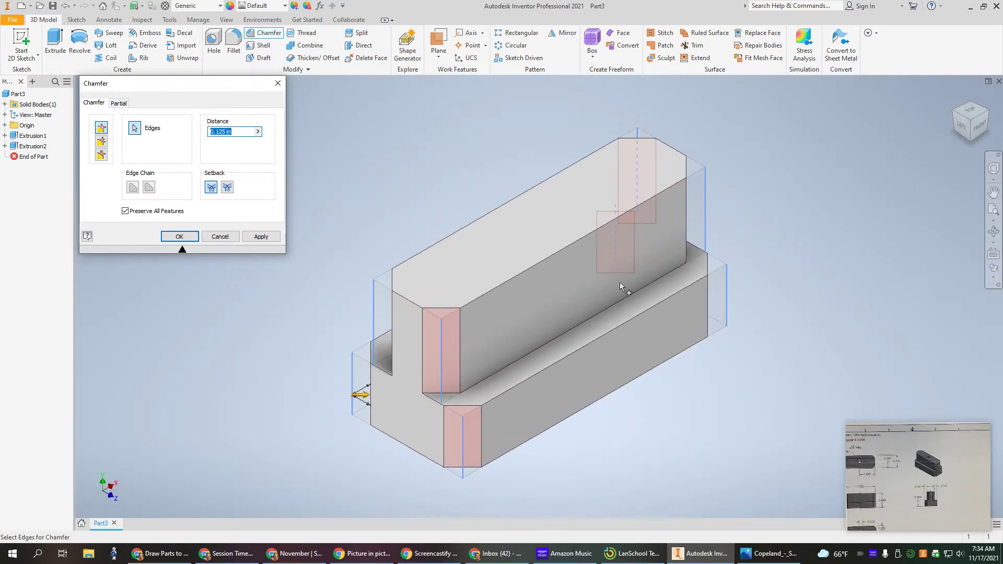
pyautogui.click(179, 237)
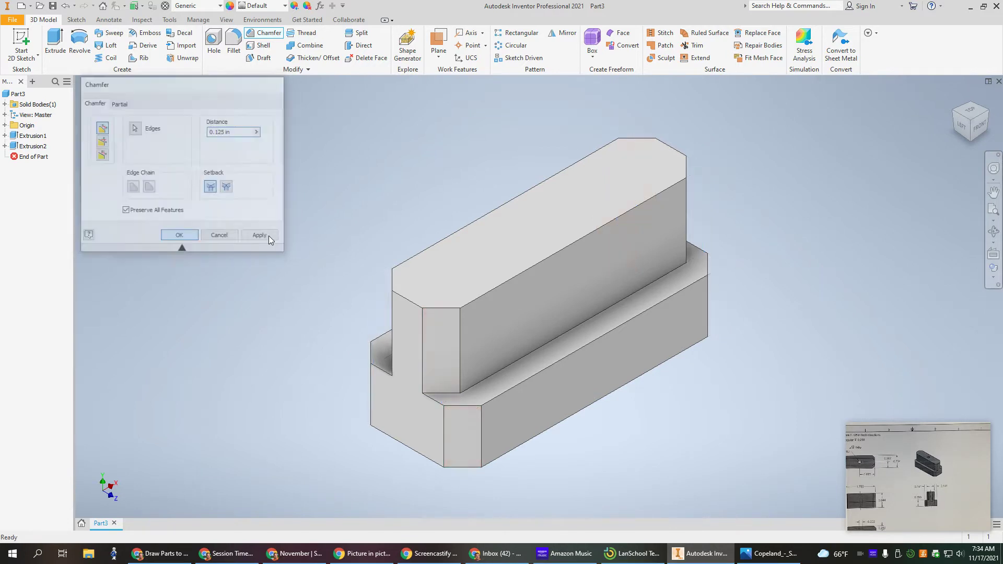
# Step: Create a work point at the center of the edge loop of the raised block's top face
pyautogui.click(954, 97)
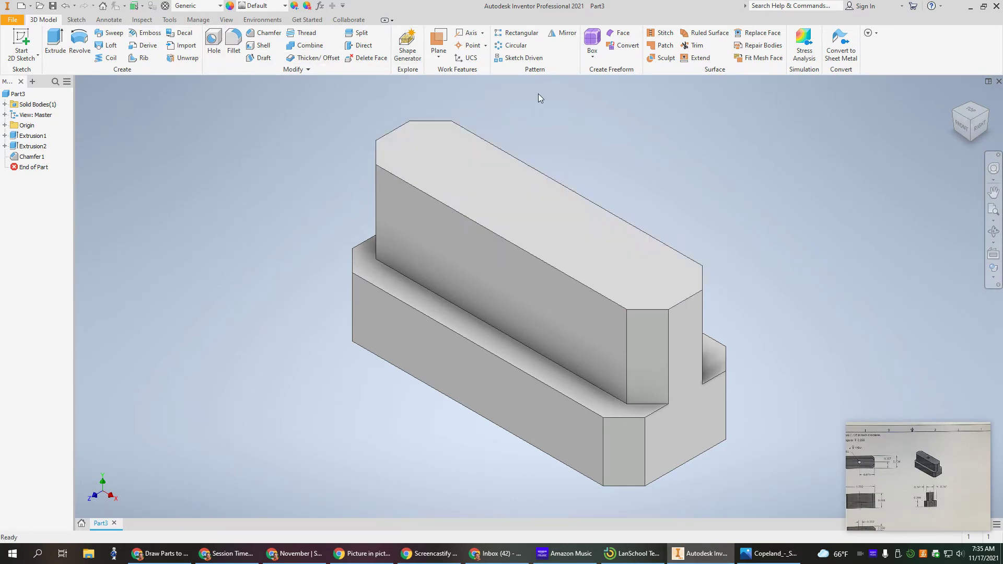
pyautogui.click(485, 46)
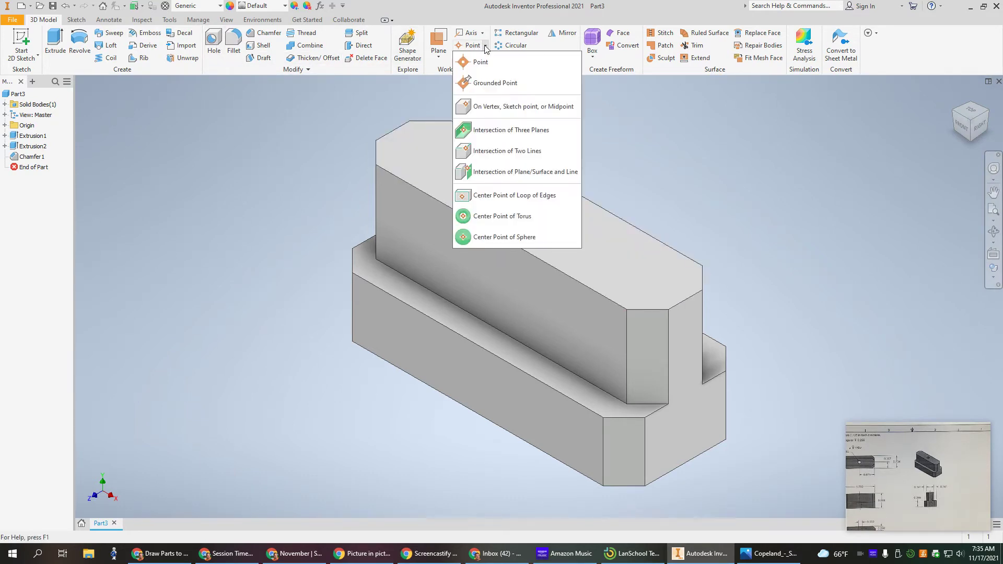
pyautogui.click(506, 196)
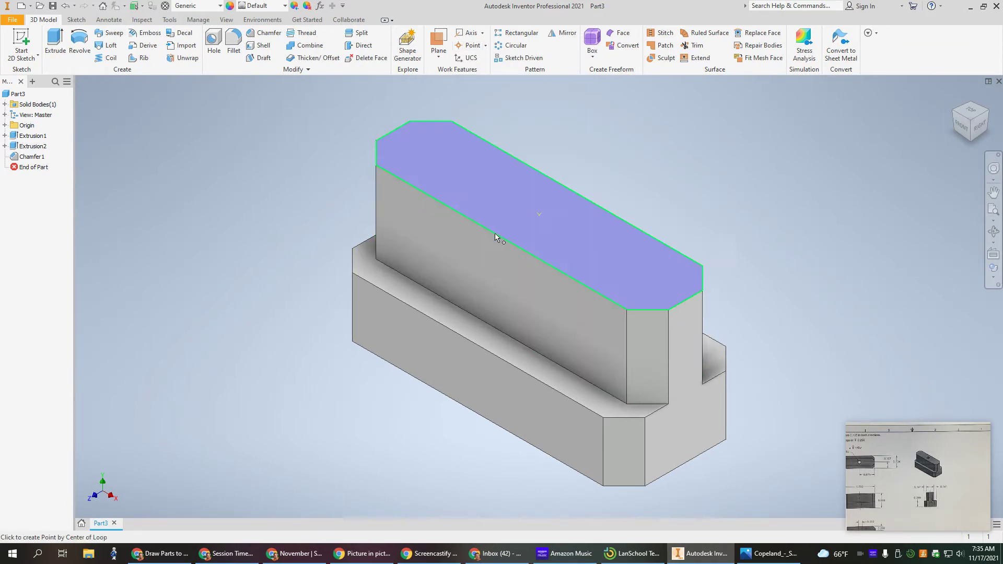
pyautogui.click(496, 235)
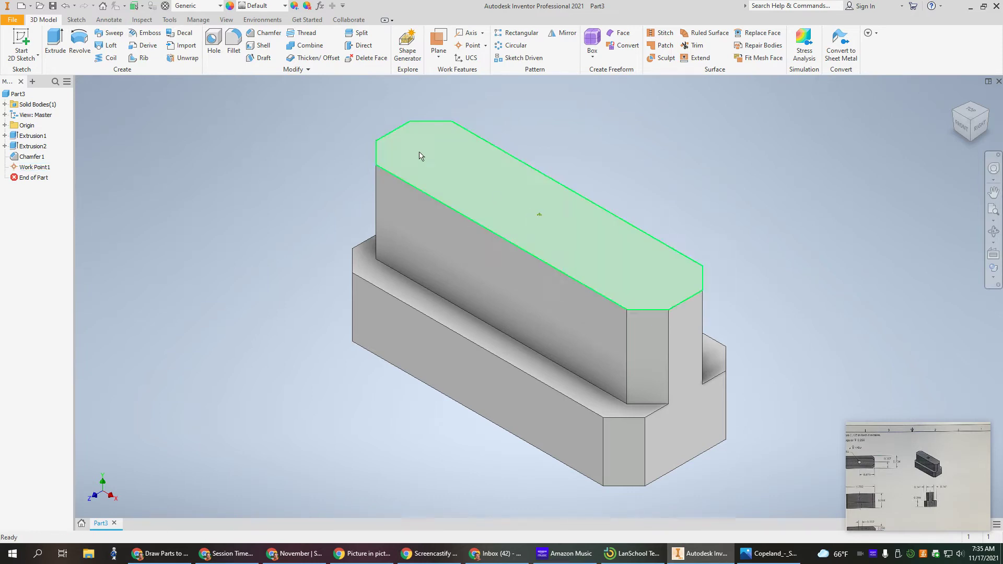
# Step: Create a 0.18 in diameter through-all hole at the work point, directed perpendicular to the raised block's top face
pyautogui.click(214, 41)
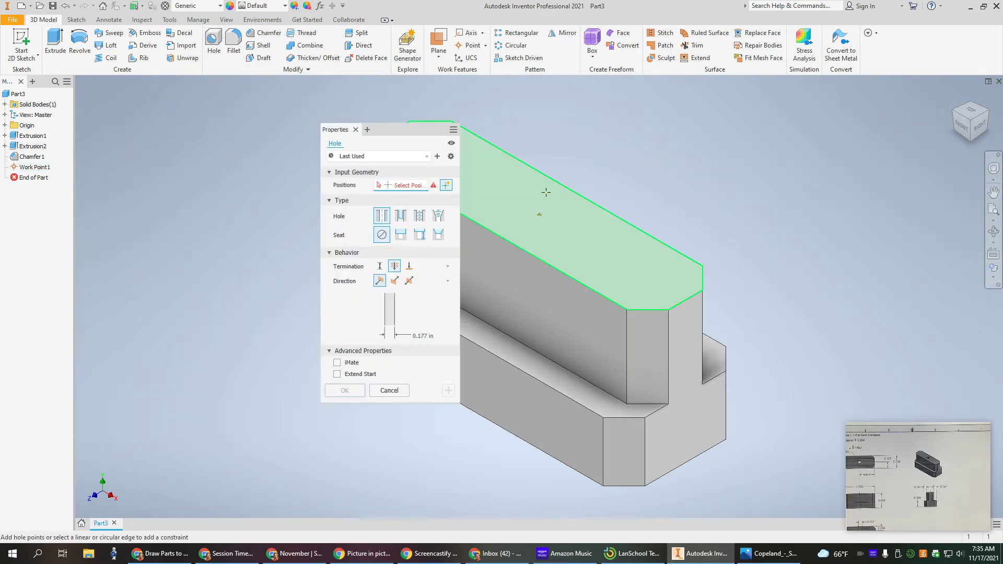
pyautogui.click(540, 215)
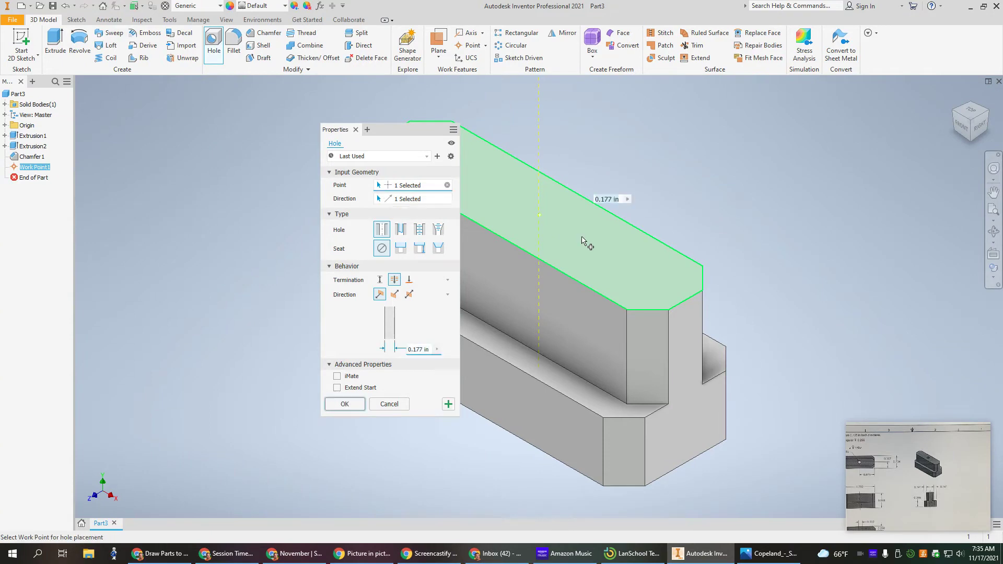
pyautogui.click(586, 243)
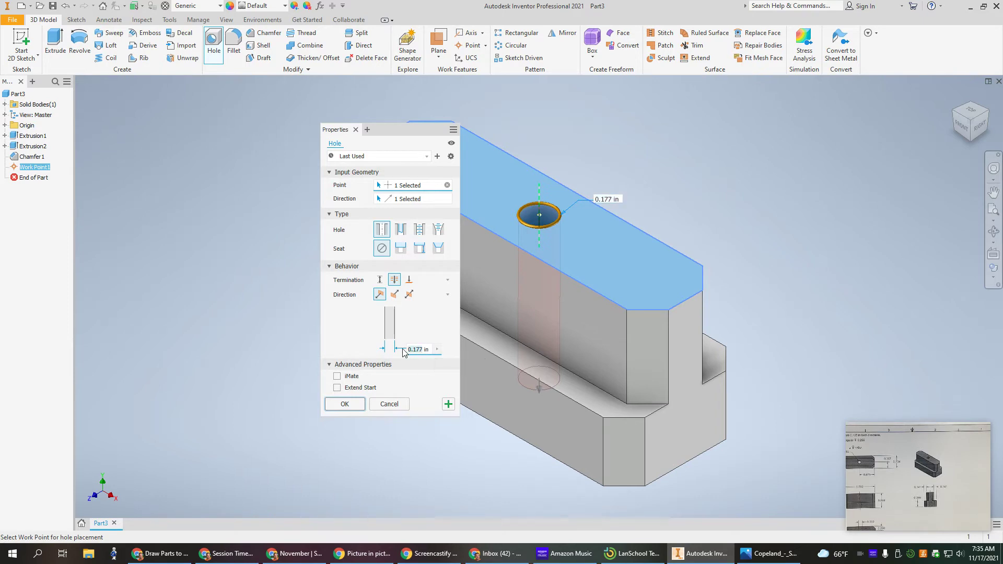
pyautogui.write('.18')
pyautogui.press('Return')
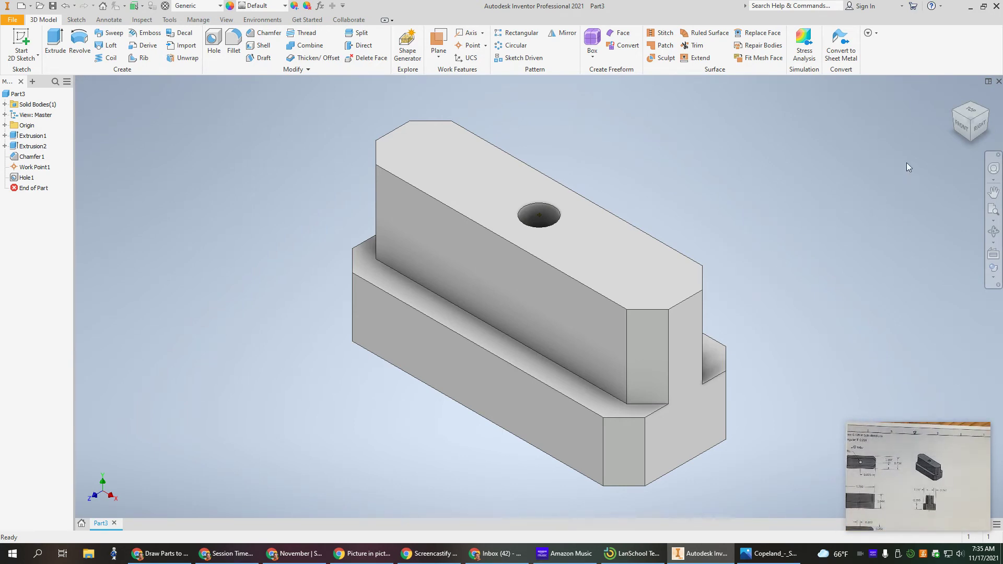
# Step: Start a sketch on the block's bottom face and draw a hexagon about 0.24 in across flats, centered on the hole
pyautogui.click(970, 140)
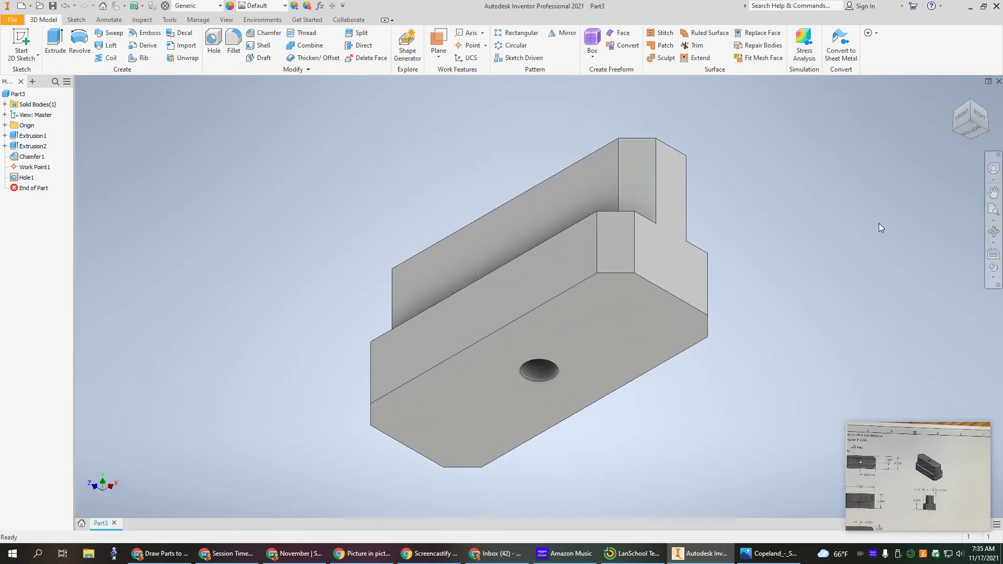
pyautogui.rightClick(591, 349)
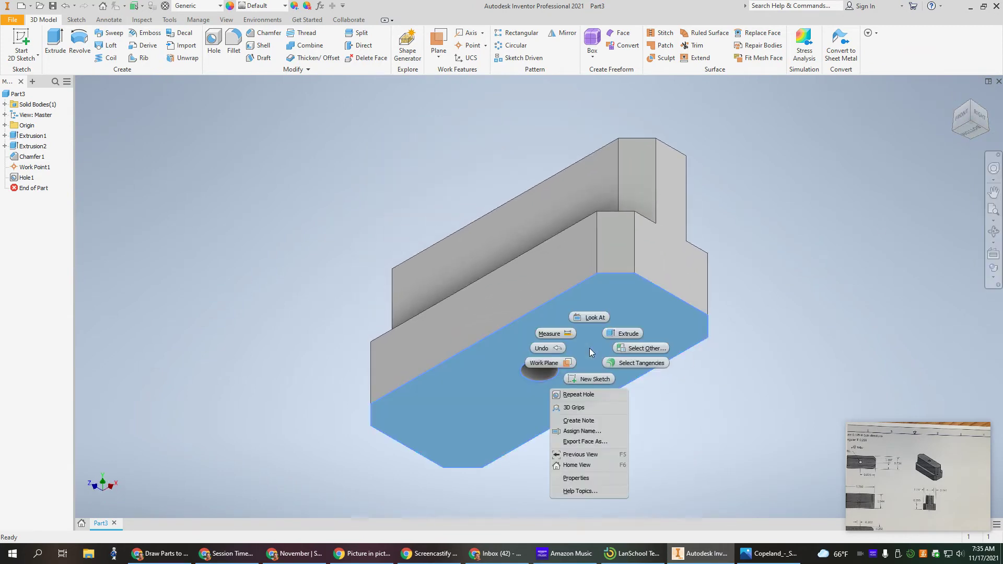
pyautogui.click(594, 380)
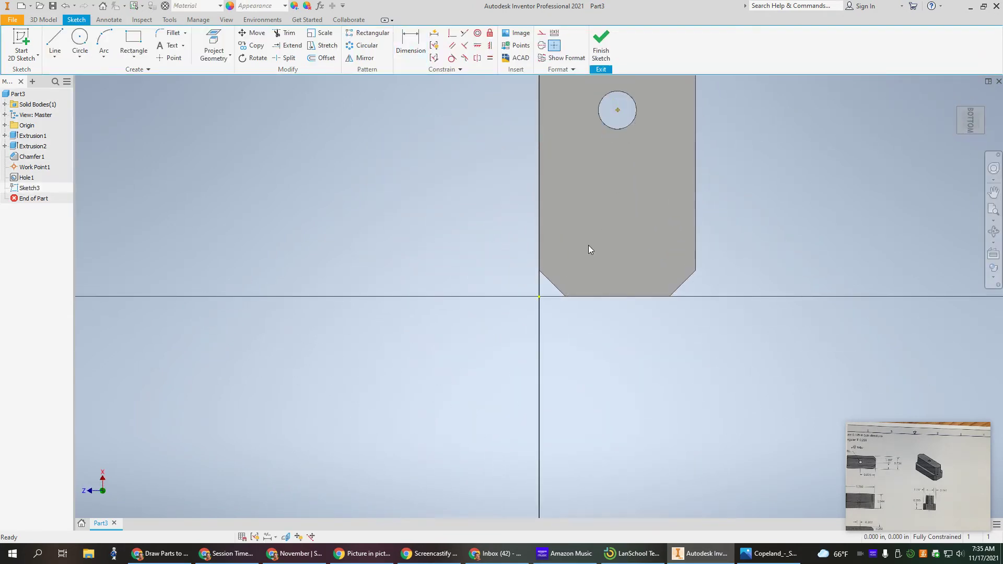
pyautogui.moveTo(591, 246); pyautogui.dragTo(511, 392, button='middle')
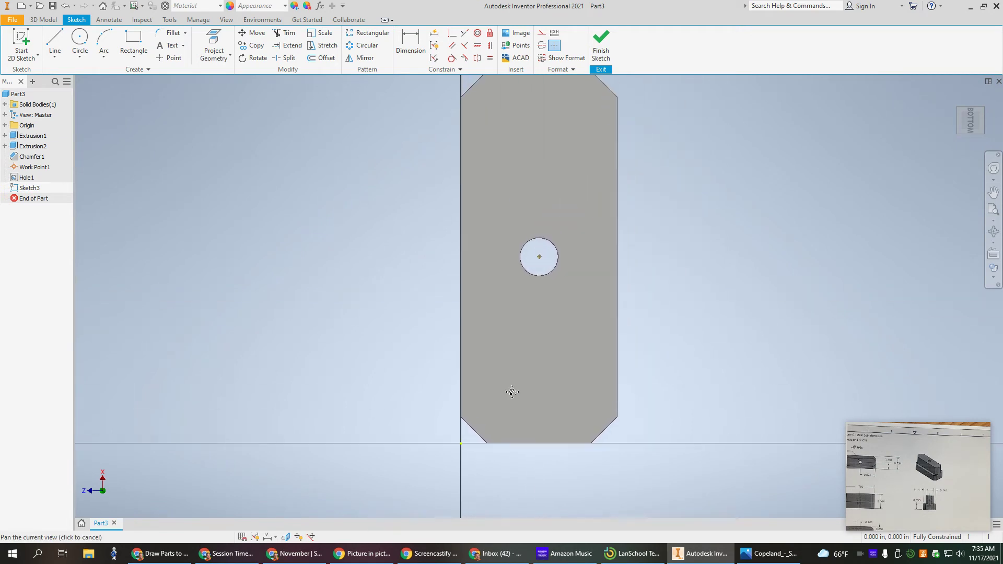
pyautogui.click(133, 60)
pyautogui.click(164, 268)
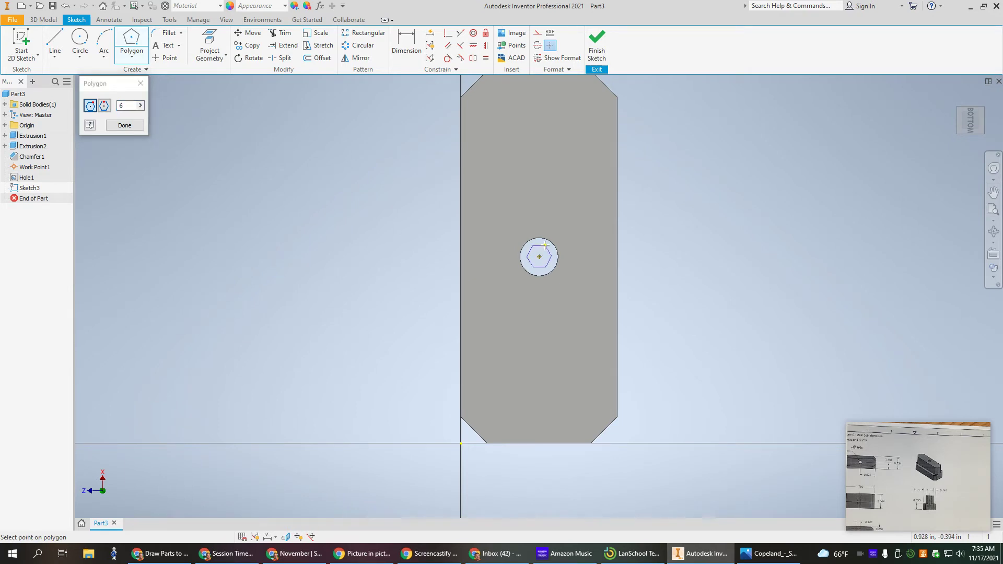
pyautogui.click(540, 257)
pyautogui.click(553, 230)
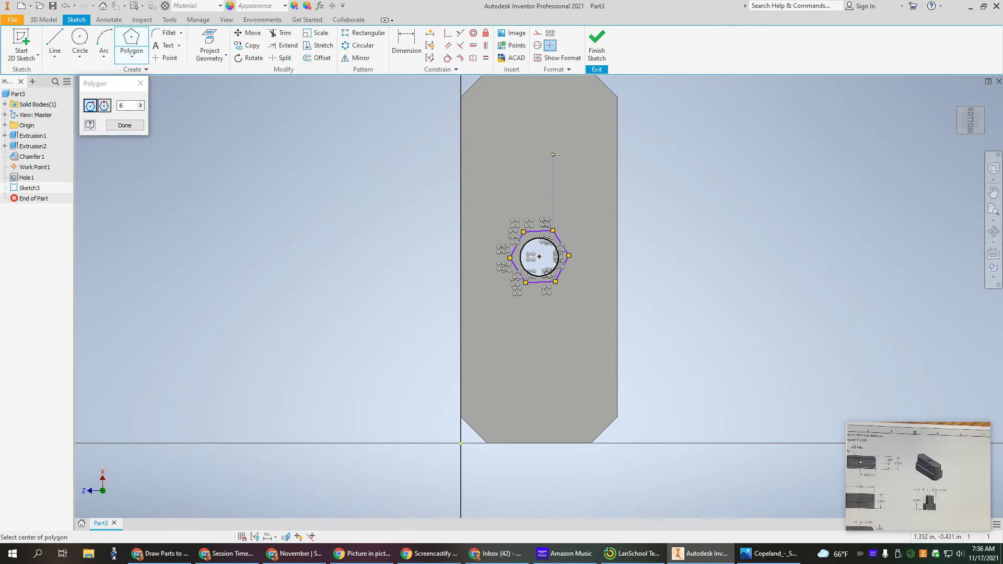
pyautogui.click(125, 125)
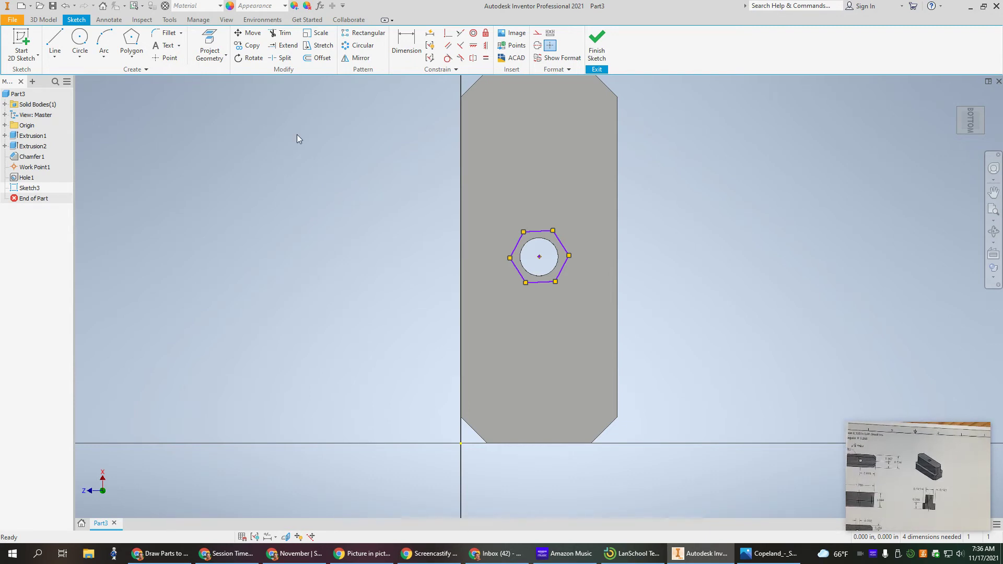
# Step: Constrain one of the hexagon's flat sides parallel to the bottom face's short end edge
pyautogui.click(448, 46)
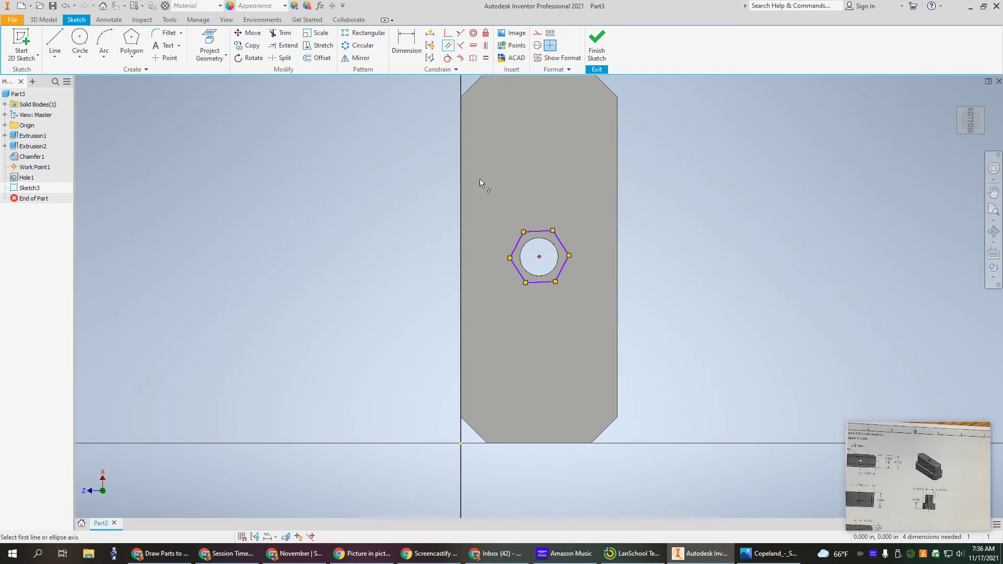
pyautogui.click(537, 233)
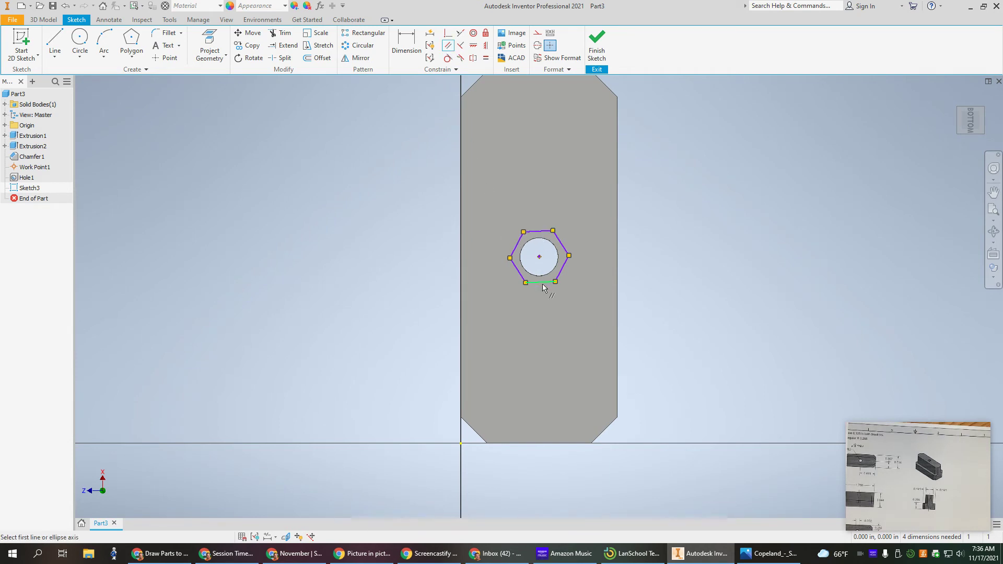
pyautogui.click(537, 445)
# Step: Dimension the gap between the hexagon's outer corner and the block's long edge to 0.25 in
pyautogui.press('d')
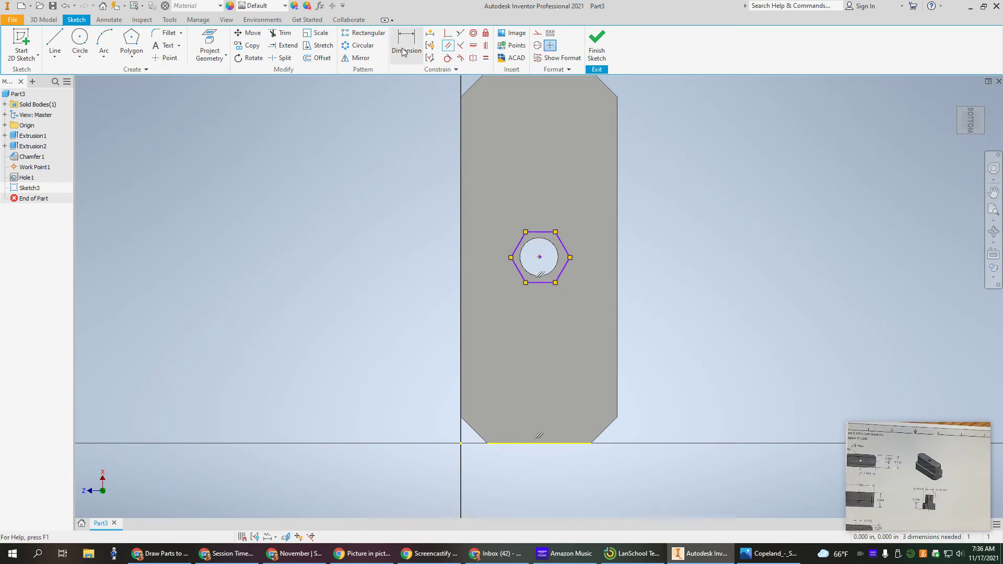
pyautogui.click(570, 257)
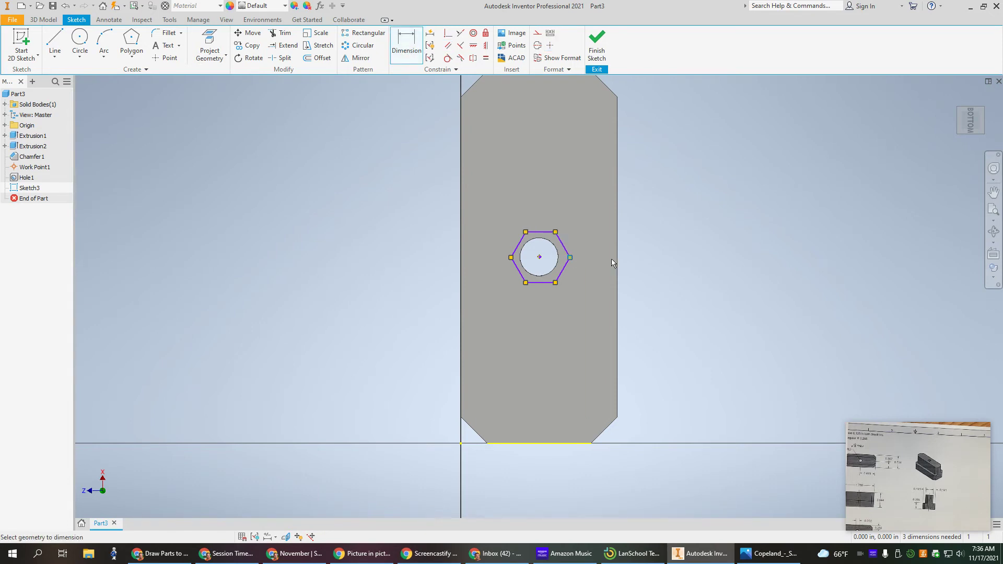
pyautogui.click(618, 259)
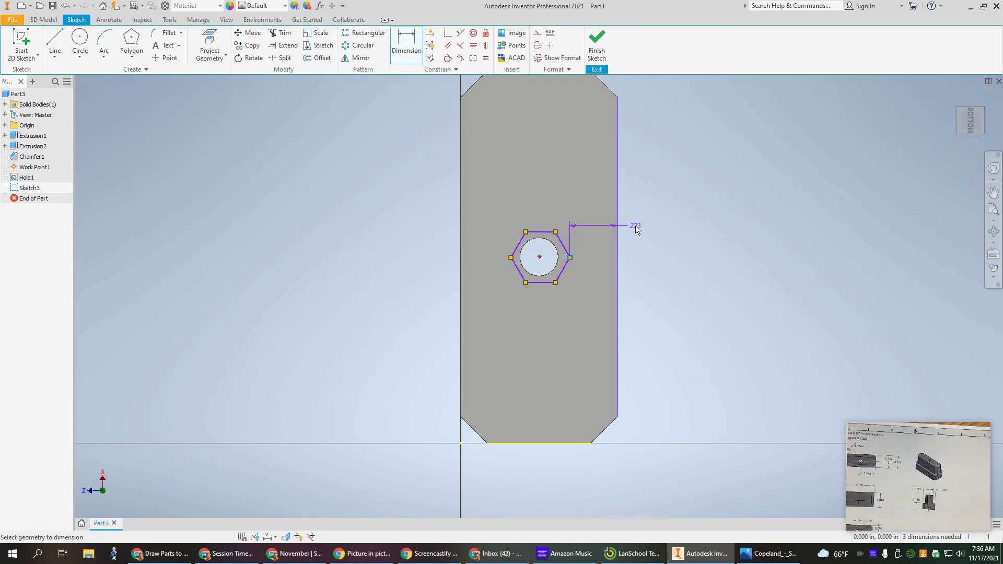
pyautogui.click(638, 225)
pyautogui.write('.25')
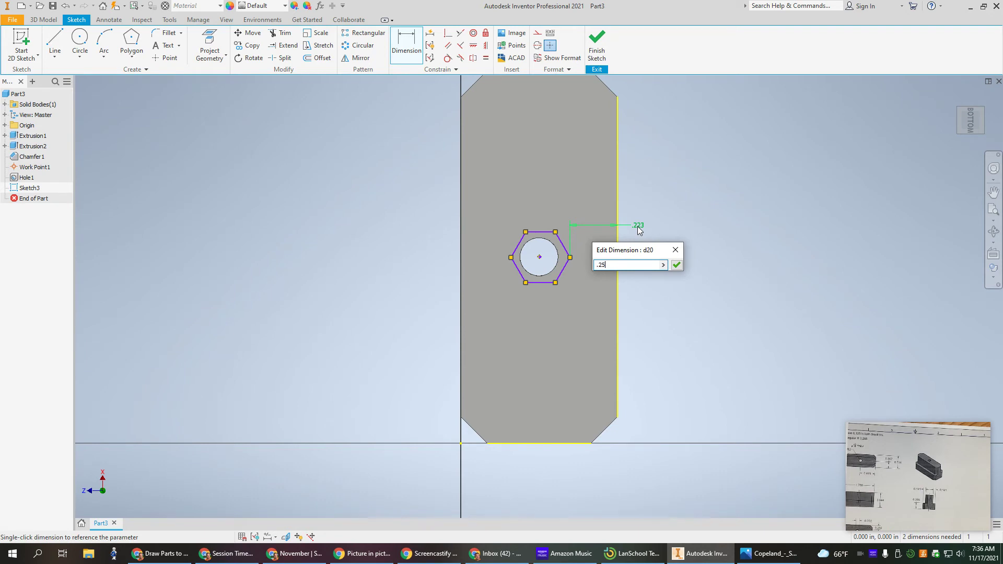
pyautogui.press('Return')
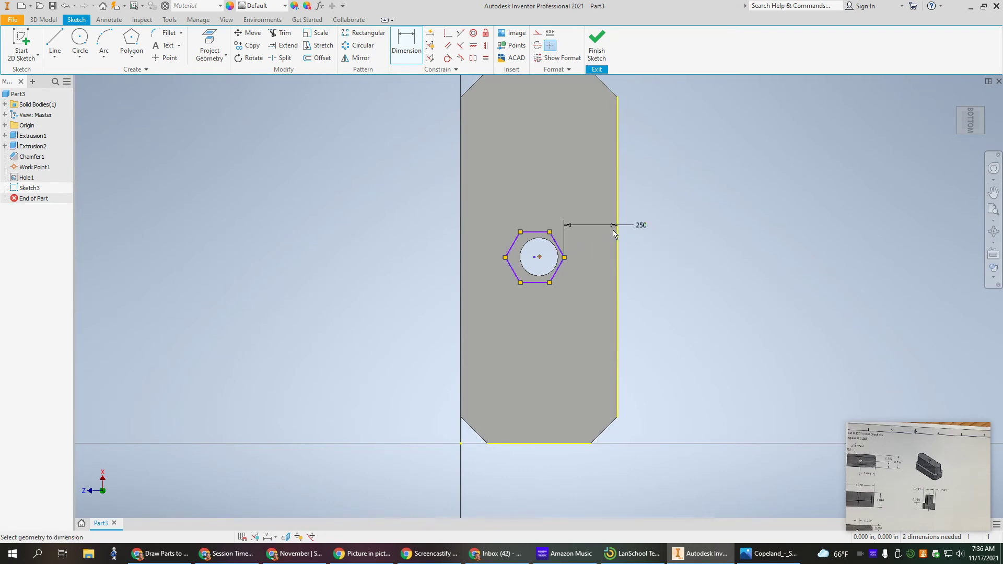
# Step: Dimension the distance between the hexagon's two opposite flats to 0.202 in
pyautogui.click(535, 232)
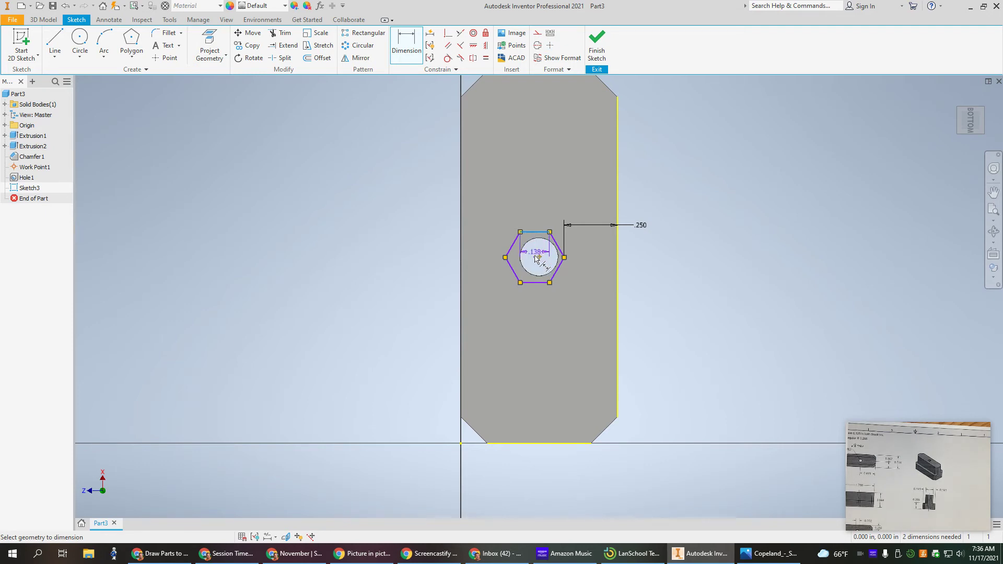
pyautogui.click(538, 283)
pyautogui.click(661, 281)
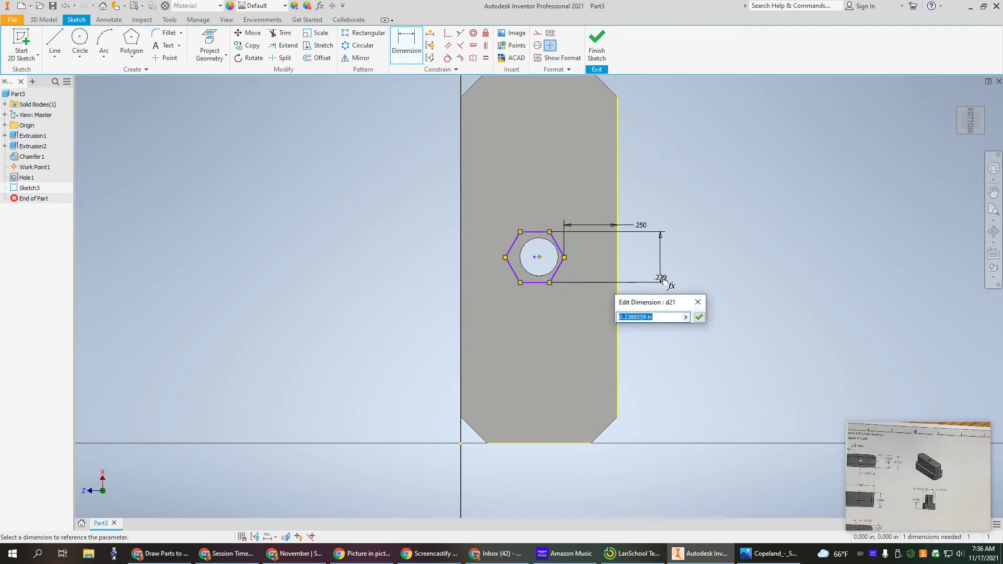
pyautogui.write('.202')
pyautogui.press('Return')
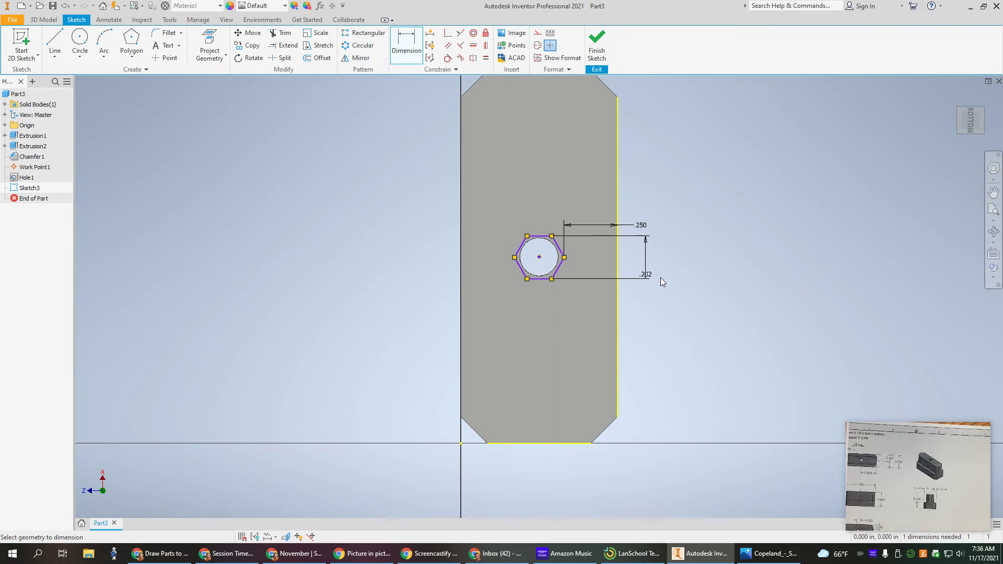
# Step: Dimension the distance from the hexagon's nearest flat to the block's short end edge as 0.774 in
pyautogui.click(541, 279)
pyautogui.click(551, 444)
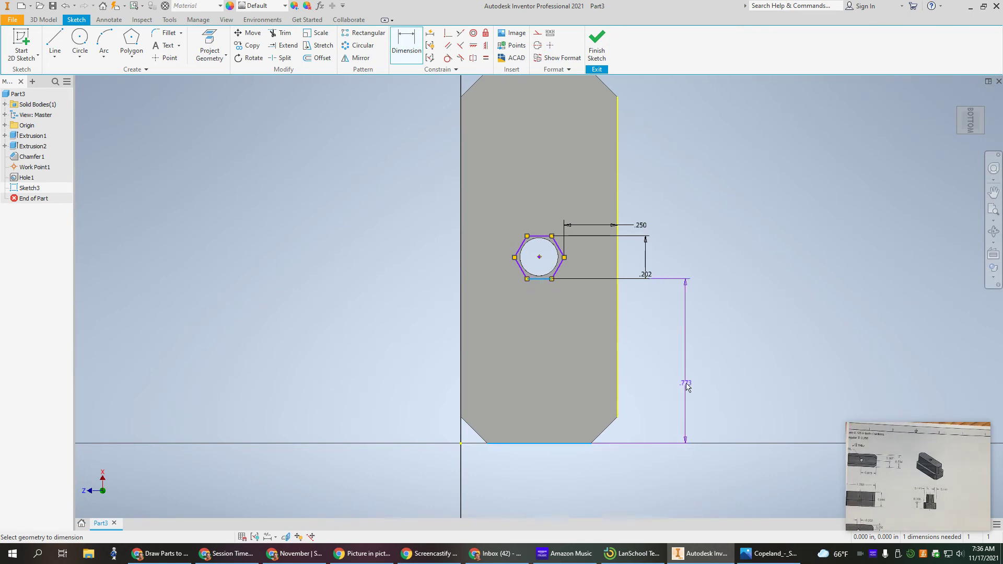
pyautogui.click(687, 383)
pyautogui.write('.774')
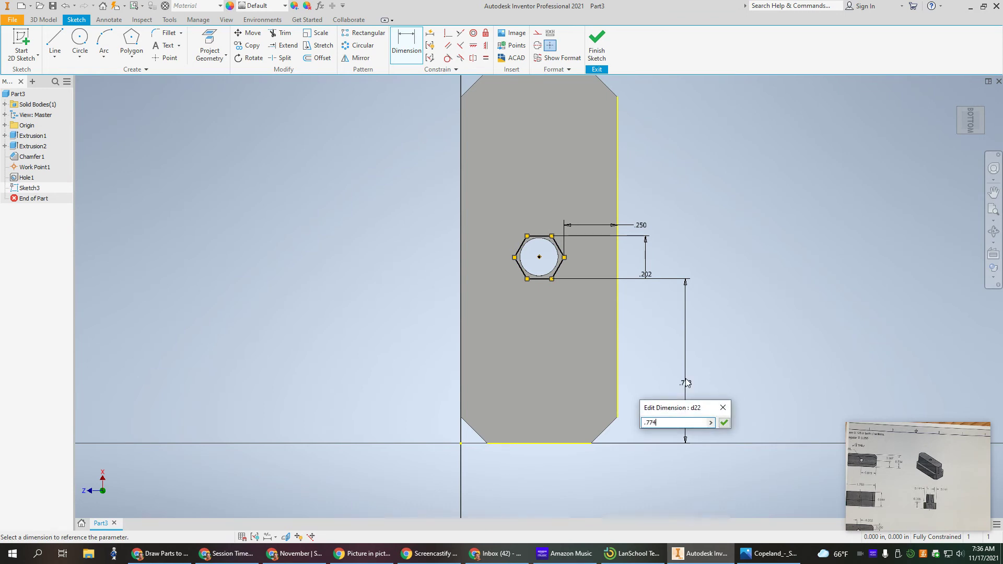
pyautogui.press('Return')
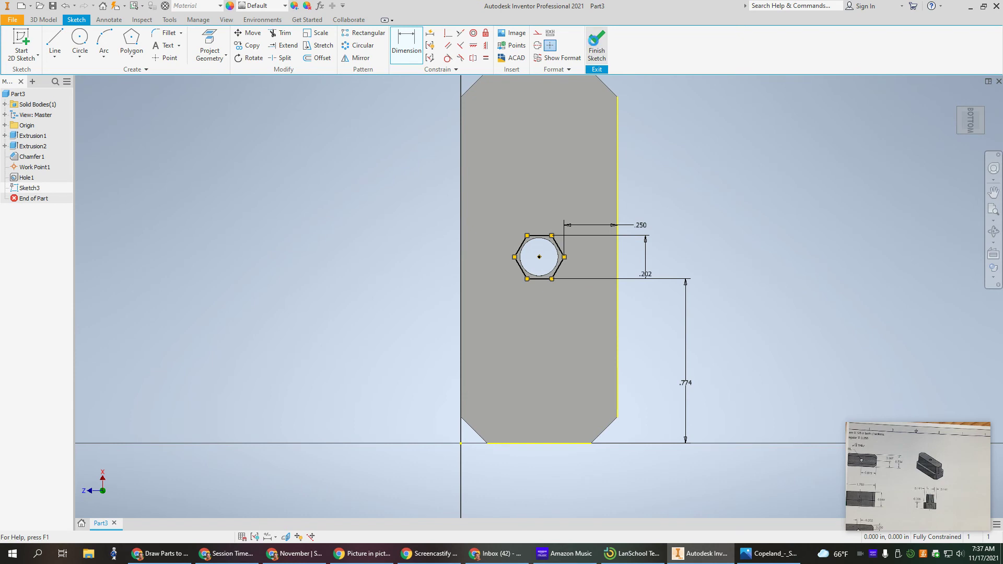
# Step: Finish the sketch and extrude the hexagon 0.3 in into the block as a cut
pyautogui.click(596, 42)
pyautogui.click(55, 42)
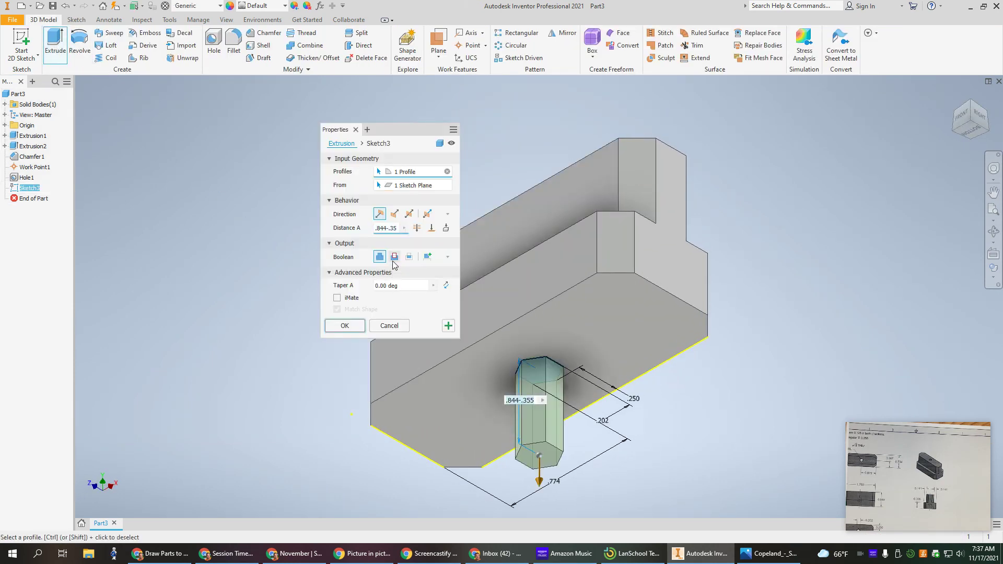
pyautogui.click(394, 259)
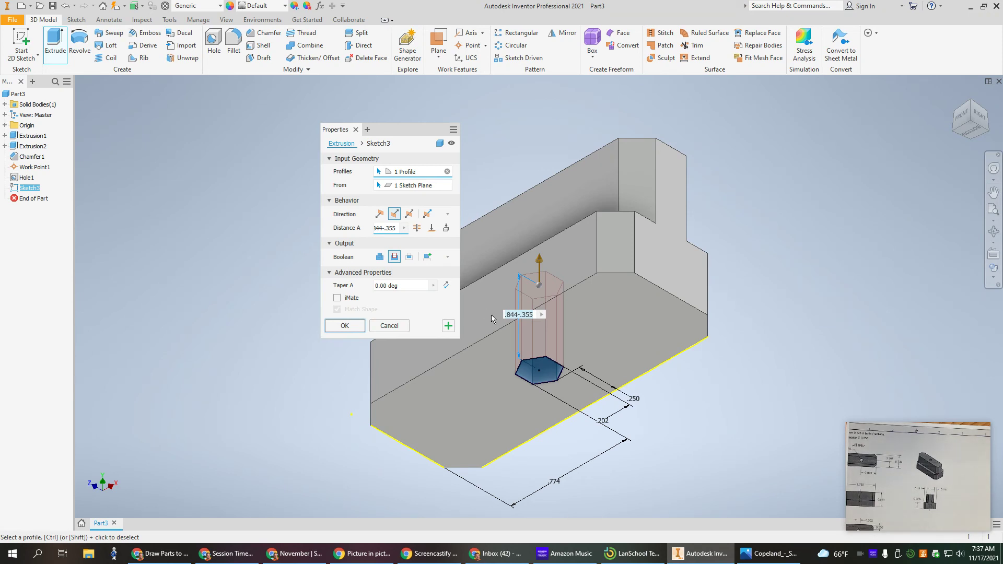
pyautogui.click(396, 228)
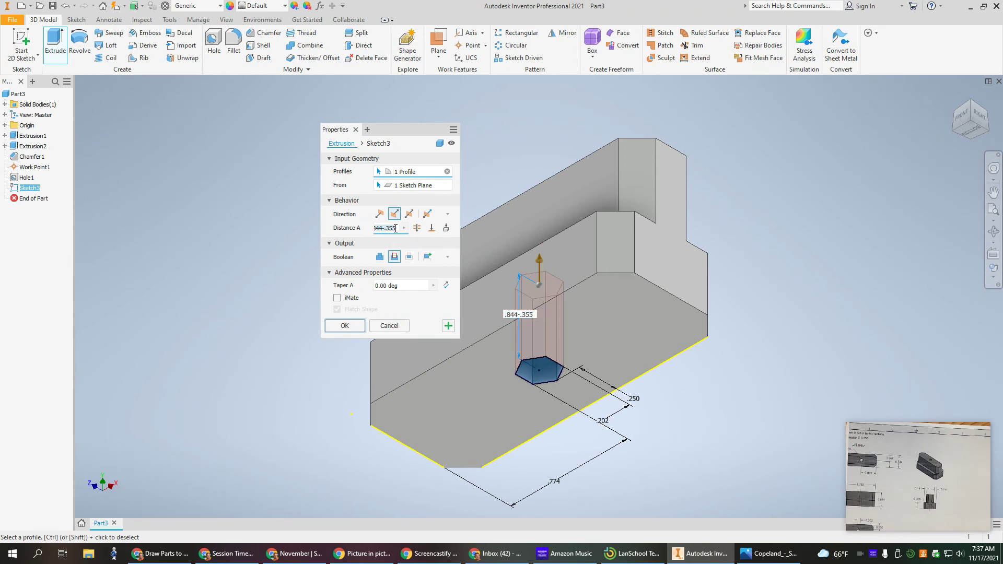
pyautogui.write('.3')
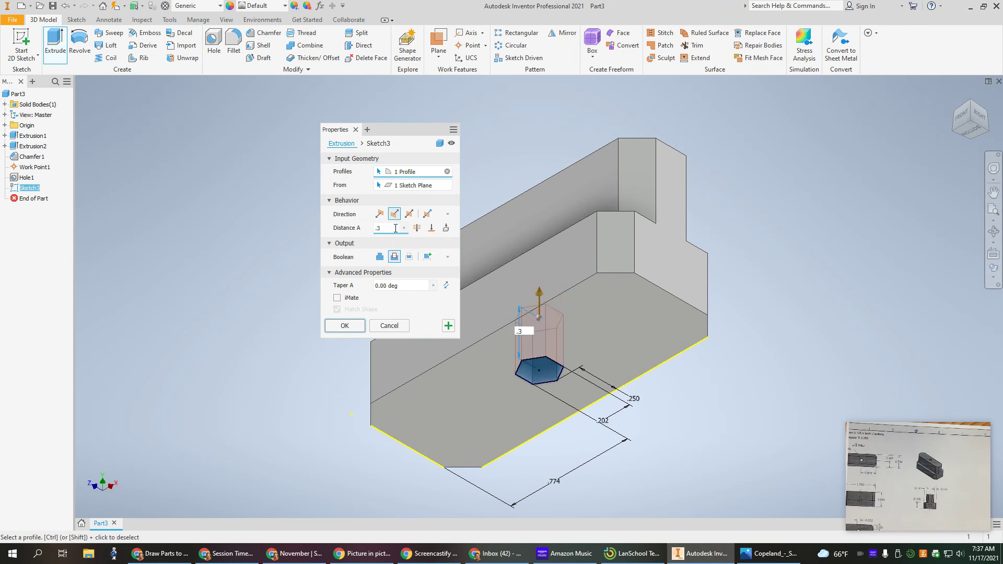
pyautogui.click(335, 325)
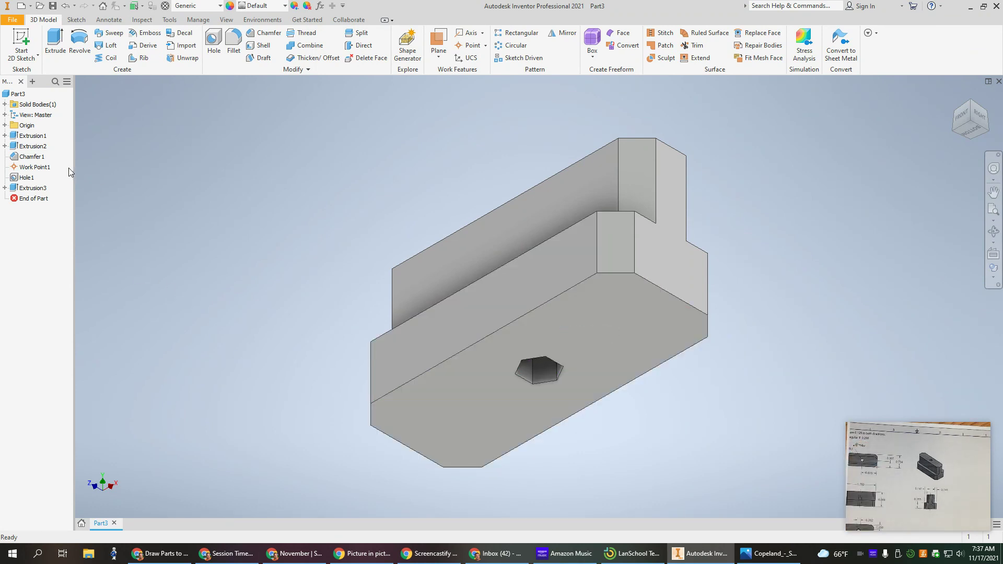
# Step: Edit the hexagonal cut's extrusion distance to 0.125 in and return the part to the home view
pyautogui.rightClick(33, 191)
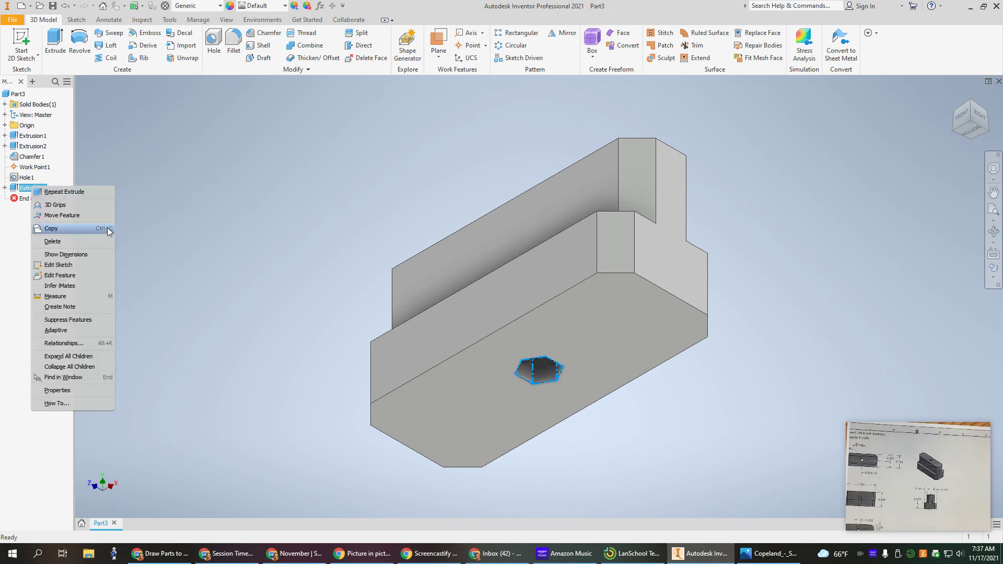
pyautogui.click(60, 275)
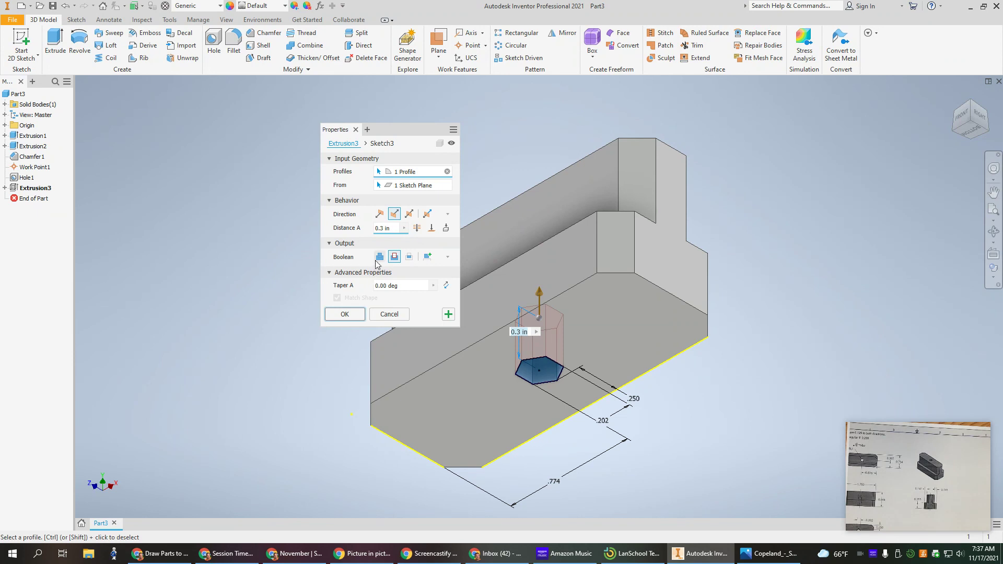
pyautogui.moveTo(391, 228); pyautogui.dragTo(365, 228)
pyautogui.write('.125')
pyautogui.press('Return')
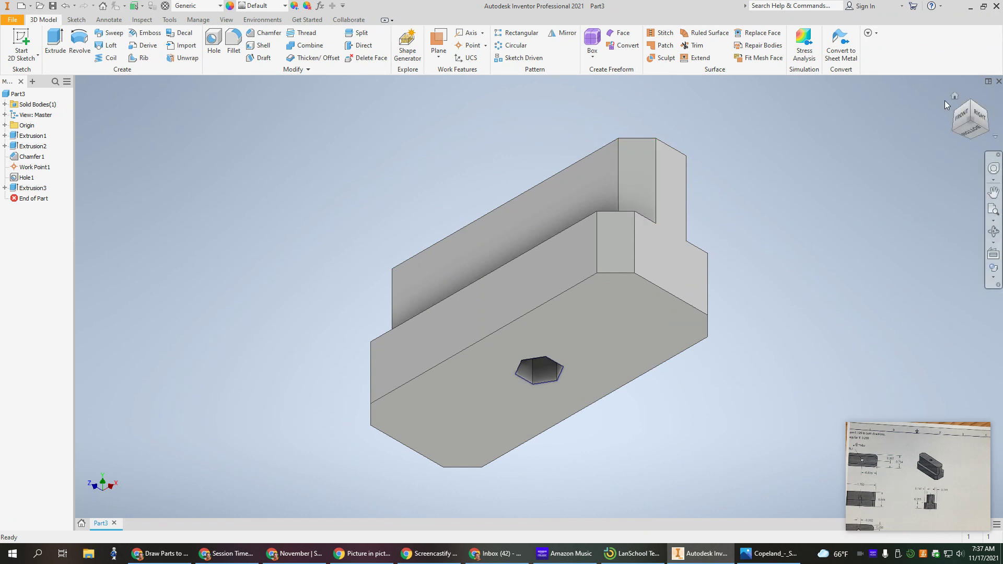
pyautogui.click(954, 98)
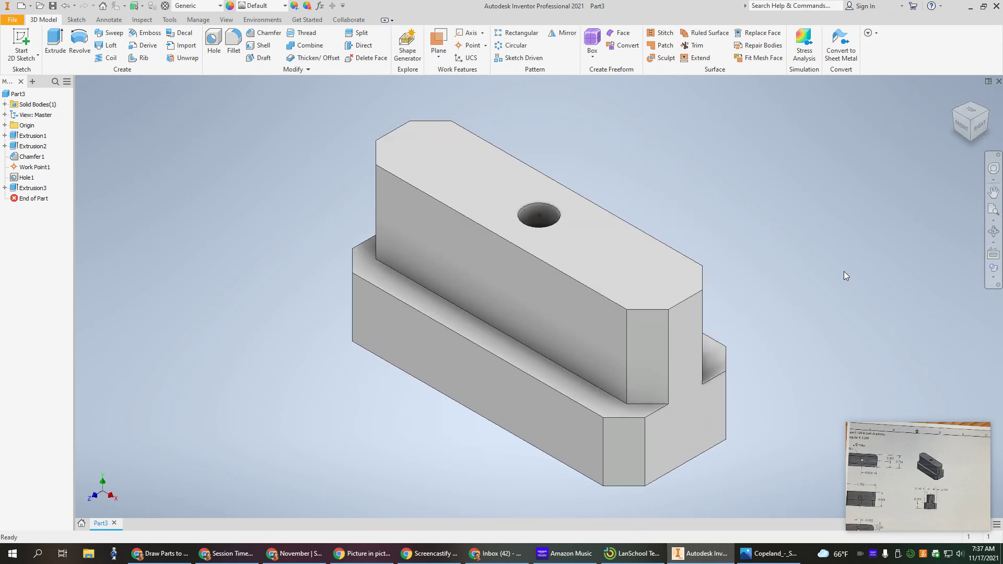